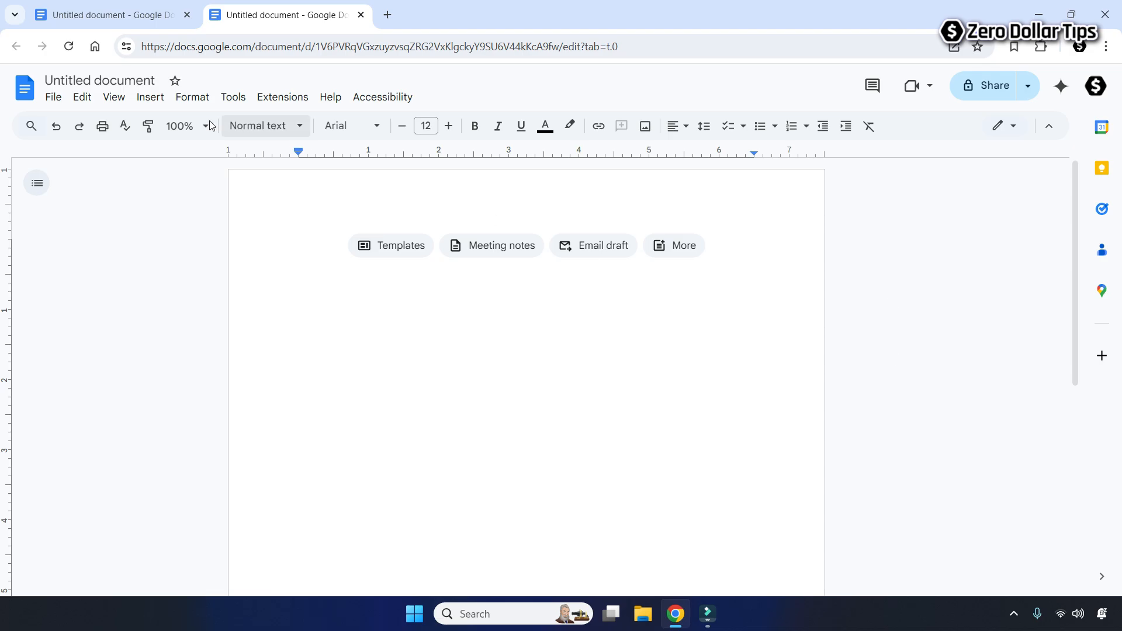
Create a new drawing in the document and upload the image turakh senta.png from Downloads into it.
left_click(150, 100)
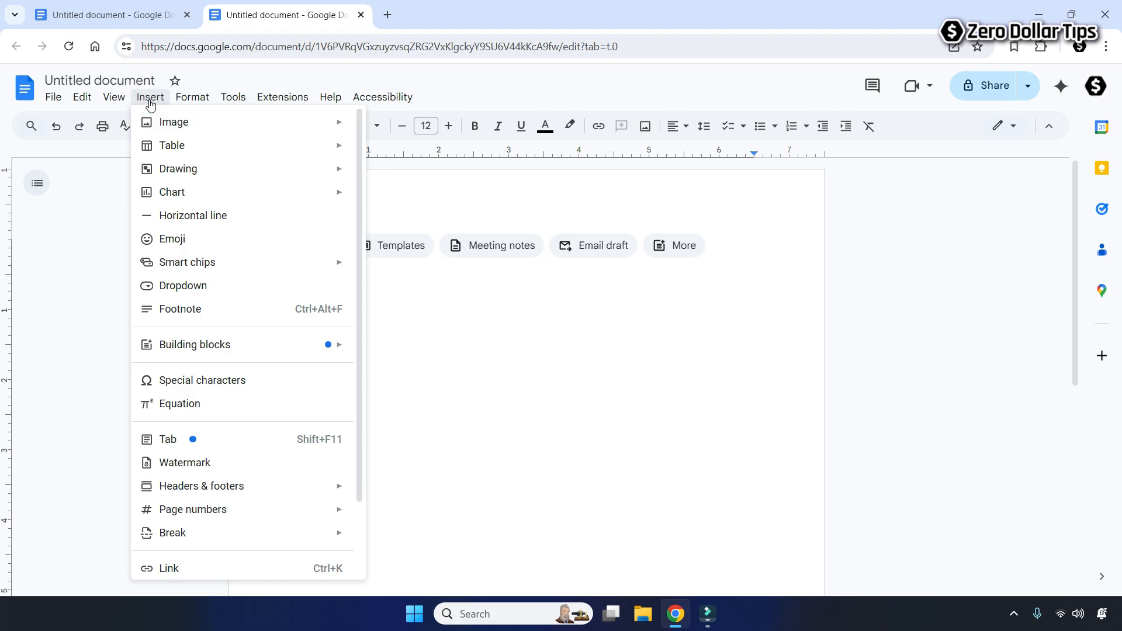
mouse_move(176, 176)
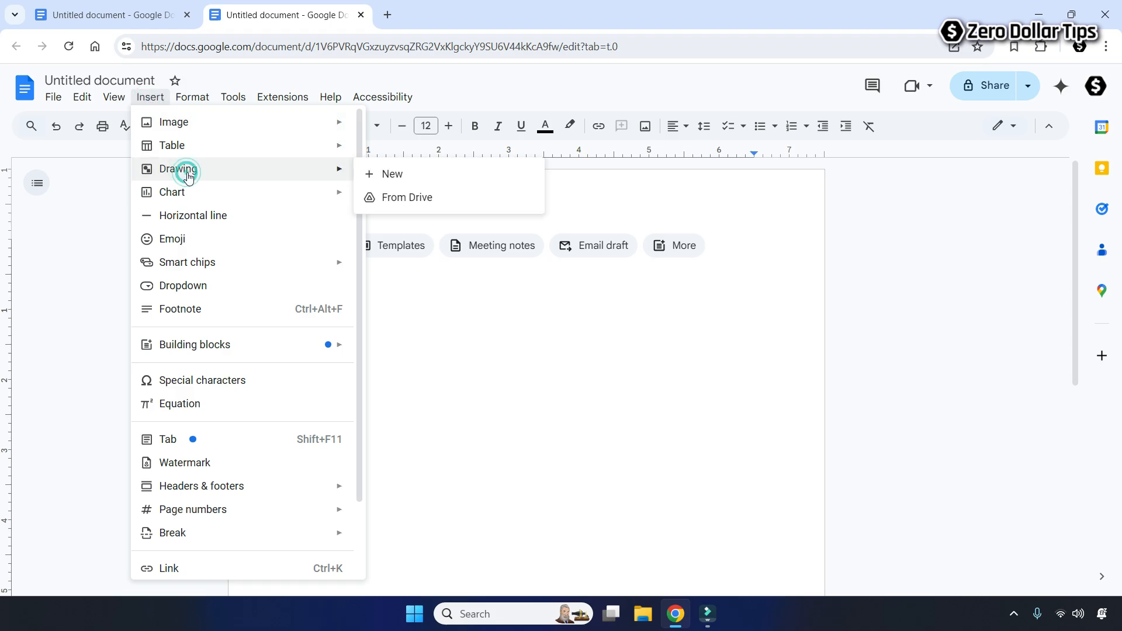
left_click(396, 183)
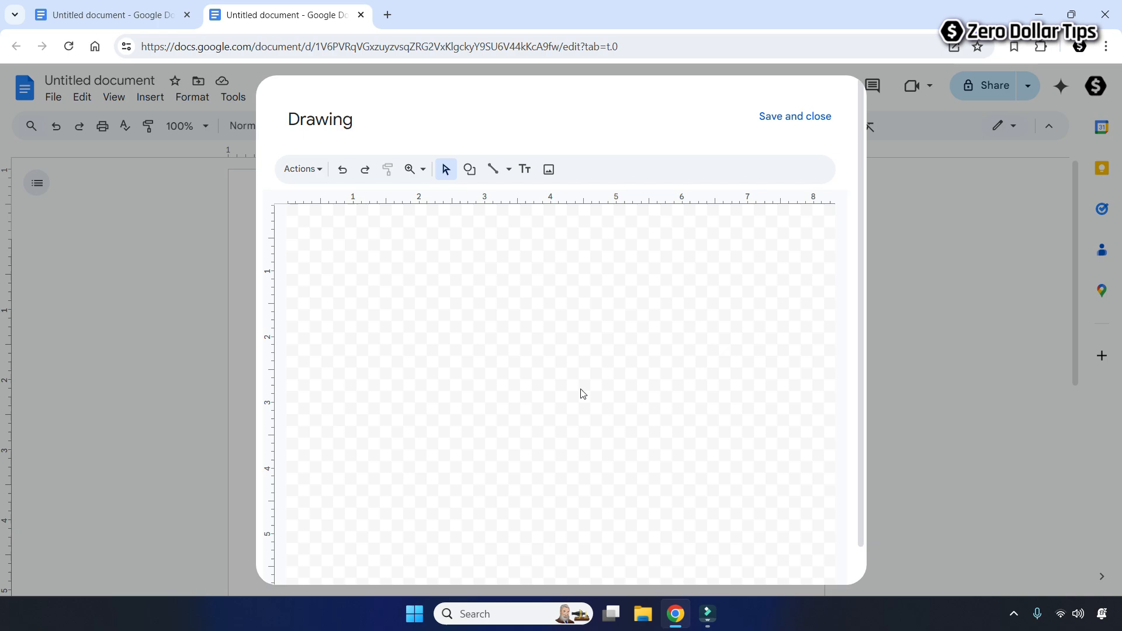
left_click(549, 169)
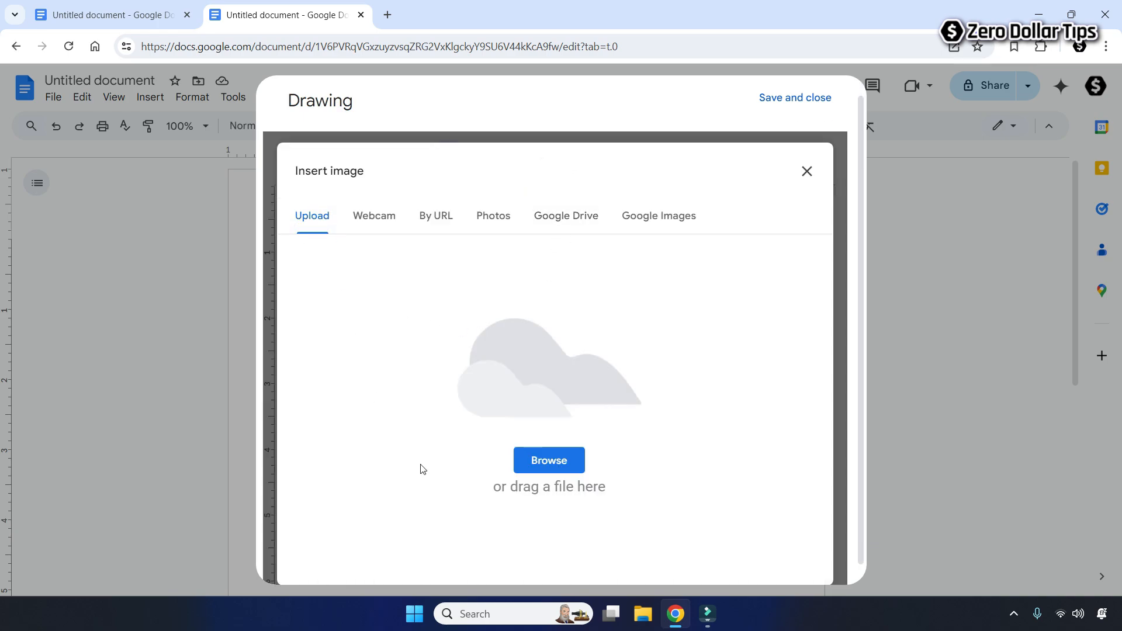
left_click(550, 462)
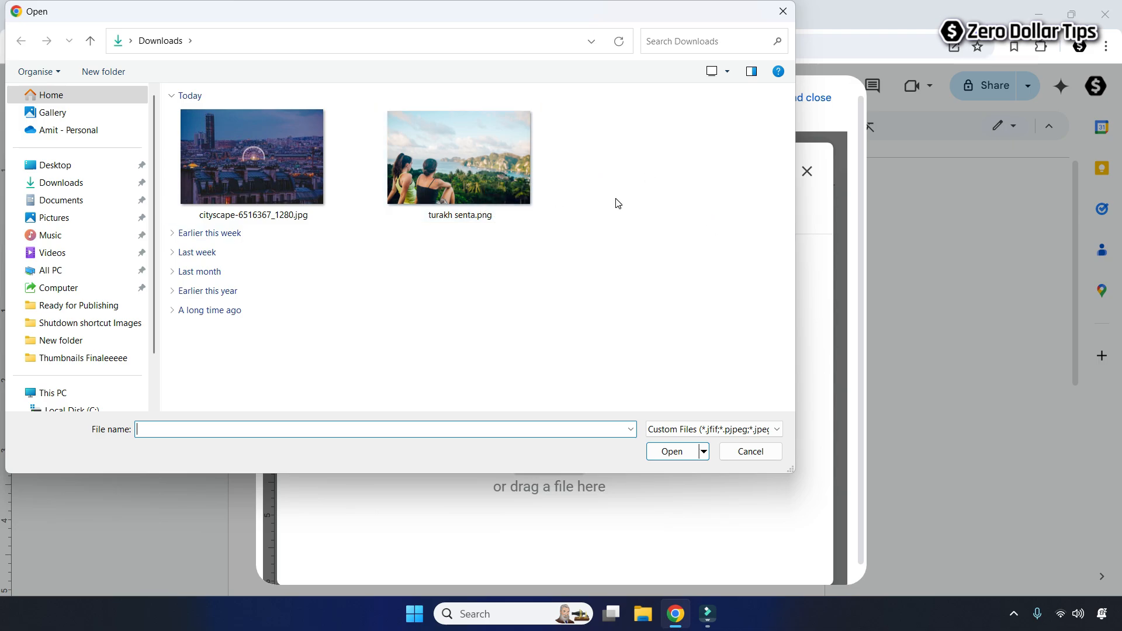
left_click(460, 180)
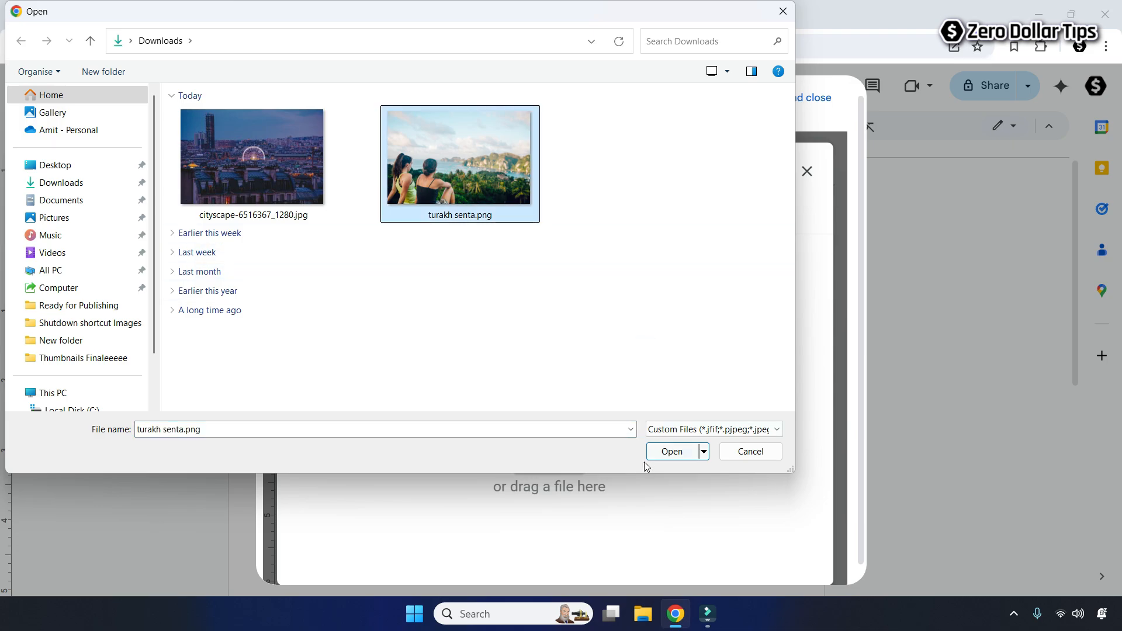
left_click(665, 456)
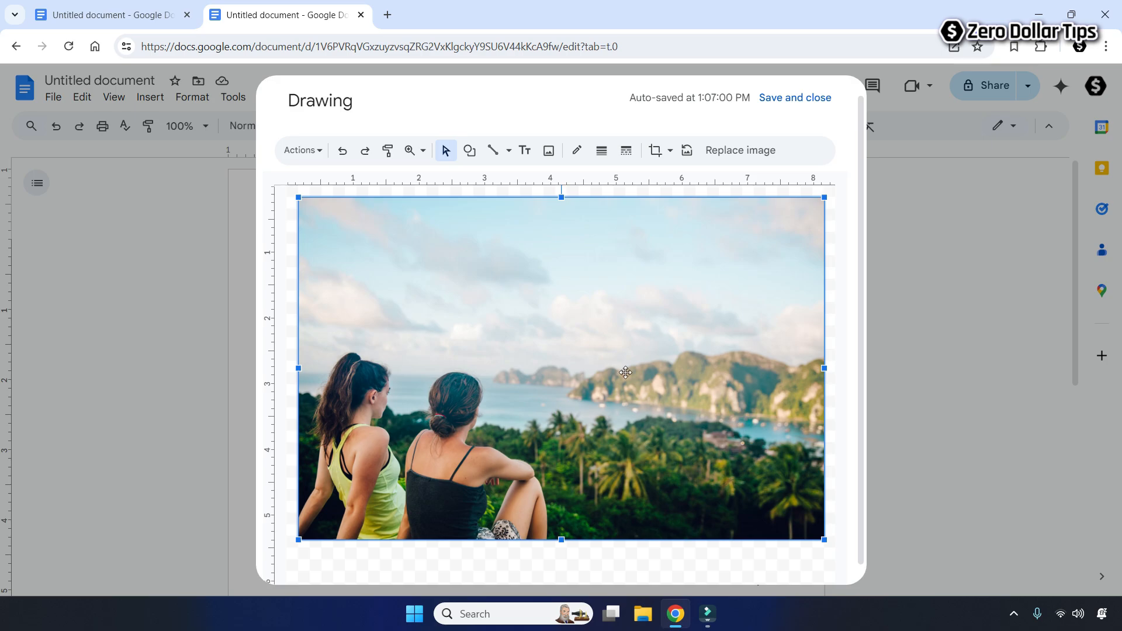
Add a text box over the sky in the photo with the text "Our First Trip Together".
left_click(526, 153)
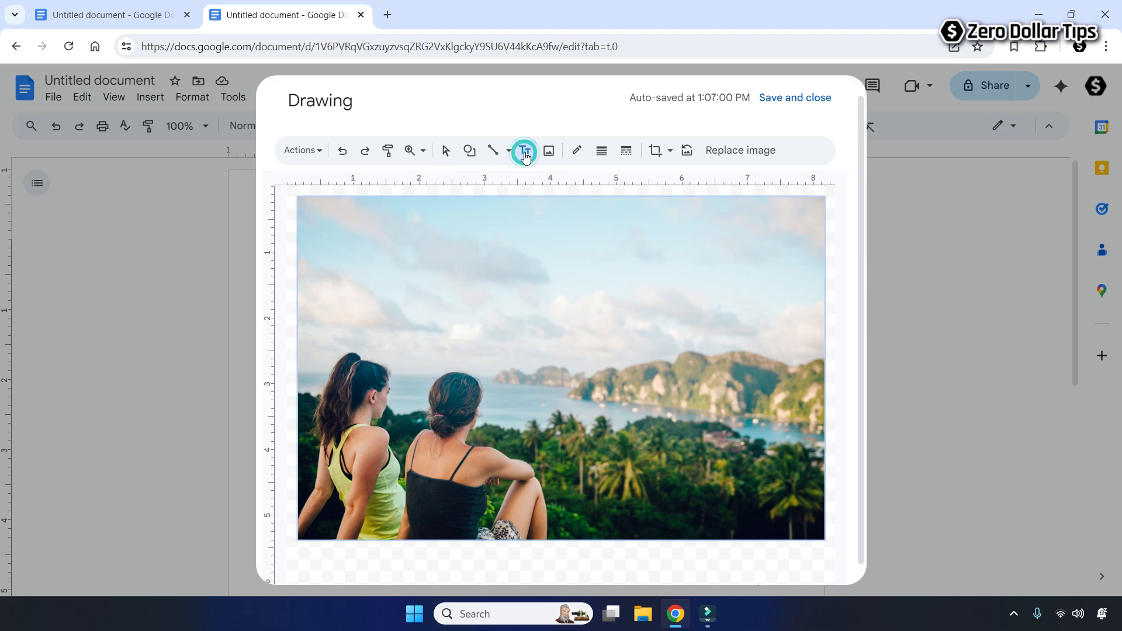
left_click(446, 283)
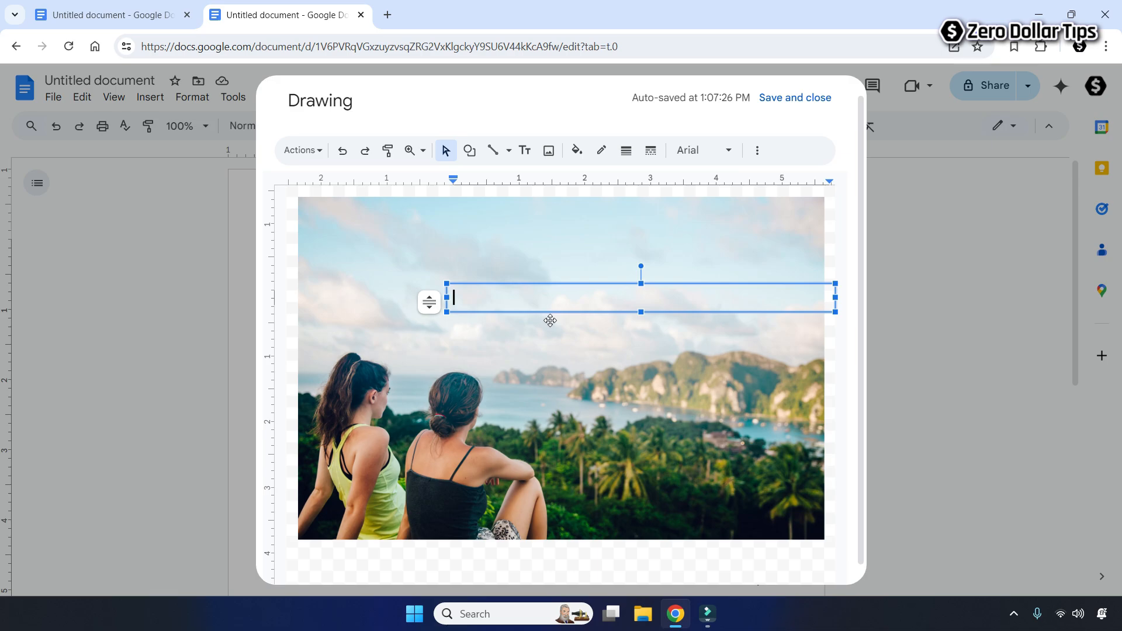
type("Our First Trip Together")
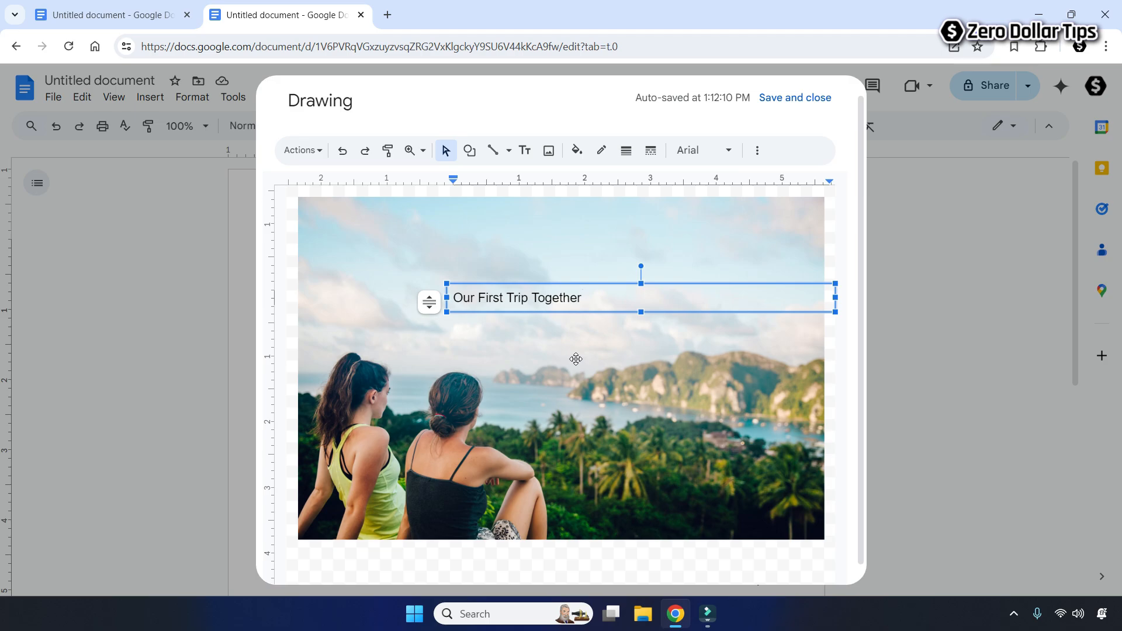
Change the font of the whole caption to Timmana.
triple_click(584, 300)
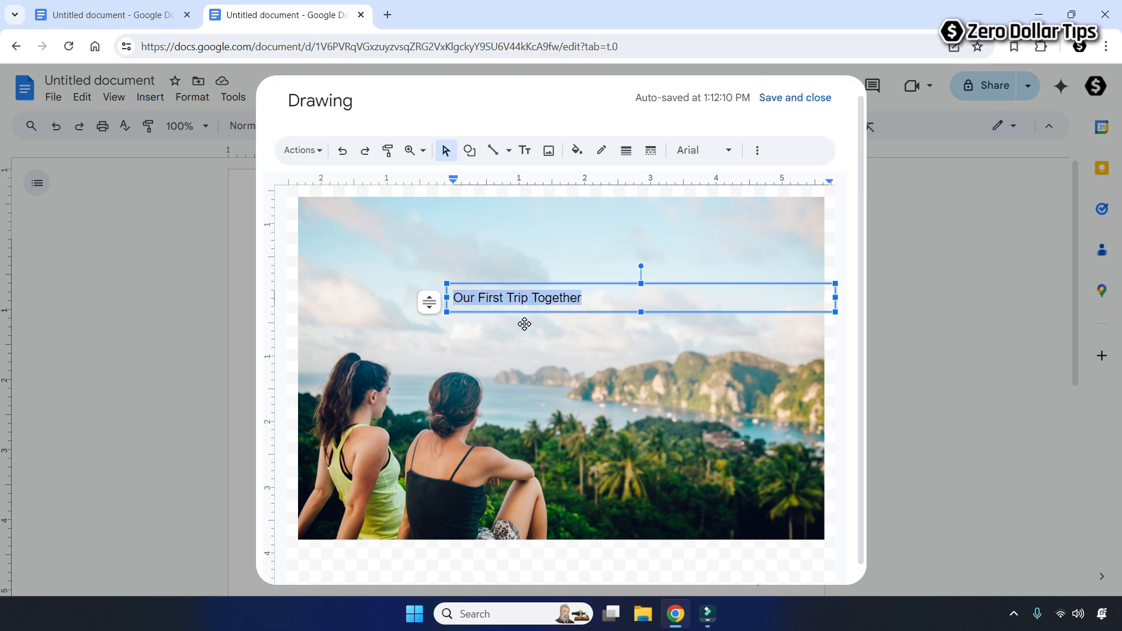
left_click(701, 150)
mouse_move(734, 364)
left_mouse_down()
mouse_move(724, 514)
mouse_move(714, 495)
mouse_move(721, 371)
left_mouse_up()
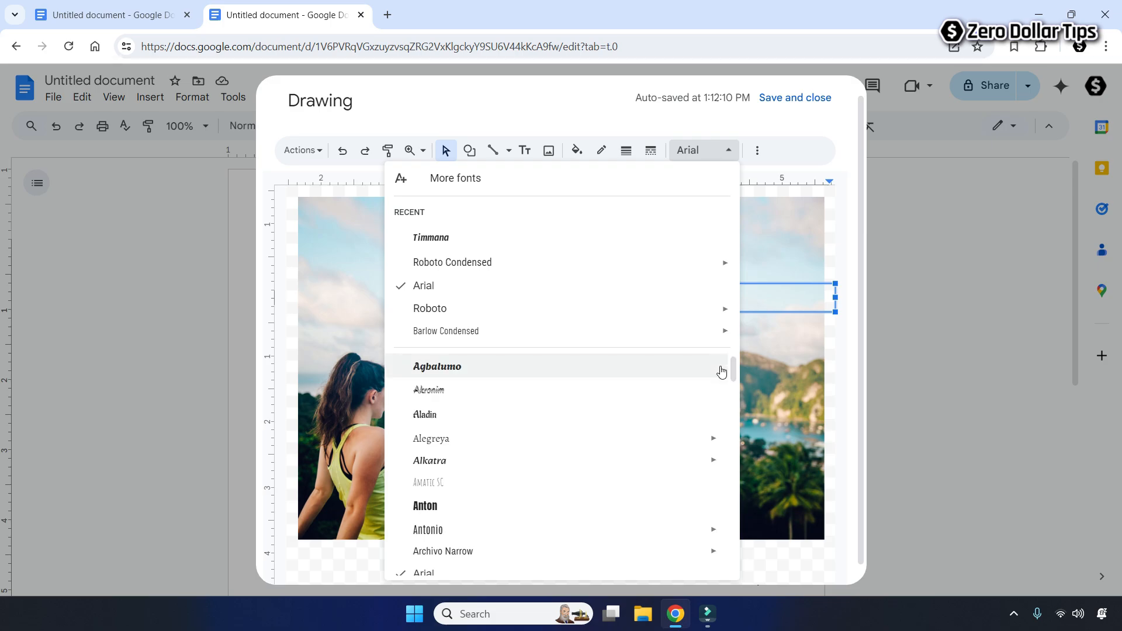
left_click(438, 242)
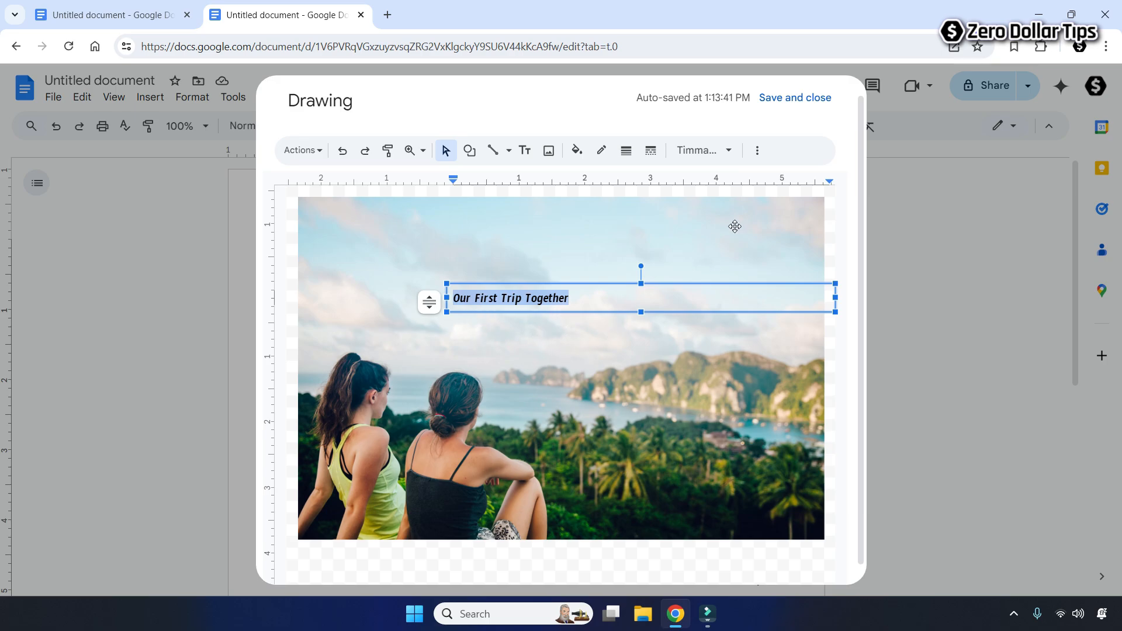
Increase the caption's font size to 38 and make it bold.
left_click(758, 150)
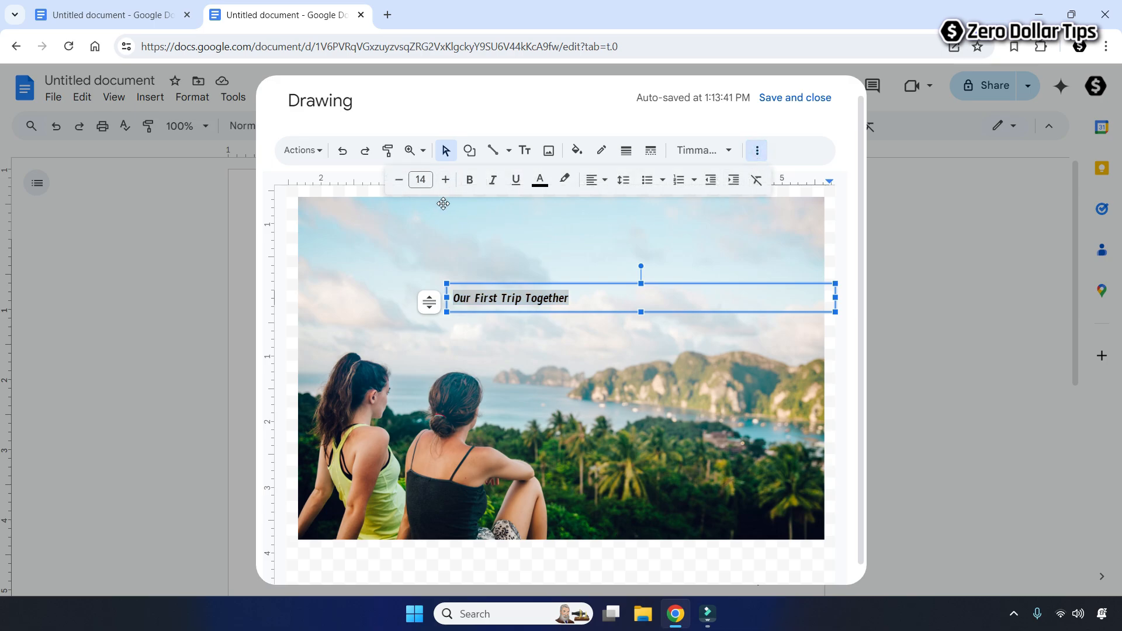
left_click(446, 179)
left_click(445, 180)
left_click(446, 179)
left_click(446, 180)
left_click(445, 179)
left_click(446, 179)
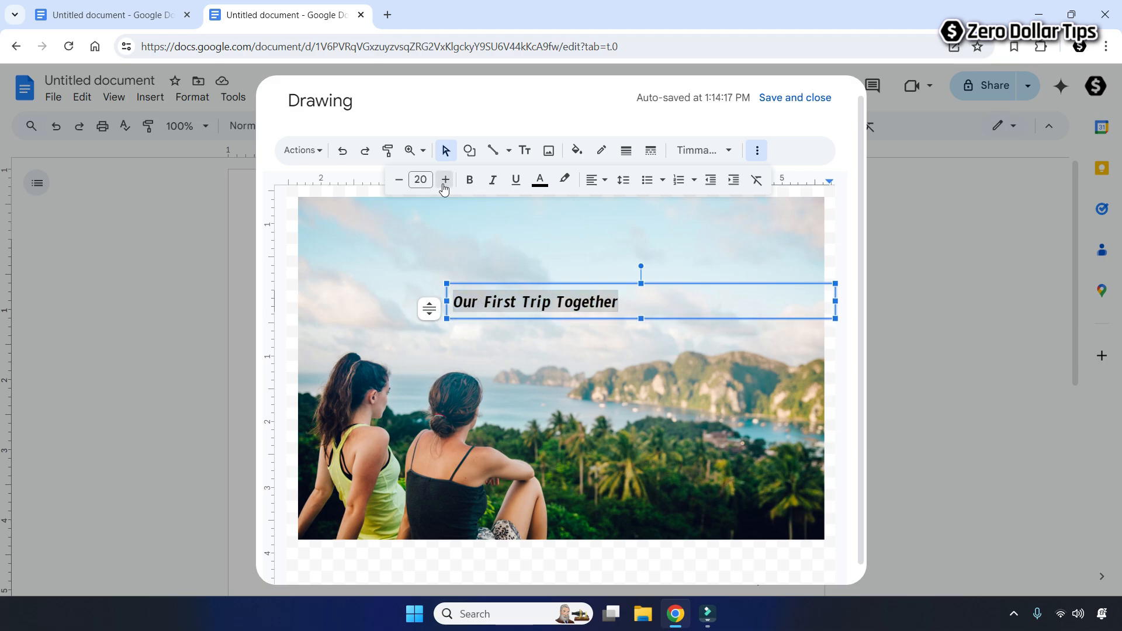
left_click(446, 179)
left_click(445, 179)
left_click(445, 180)
left_click(445, 179)
left_click(446, 179)
left_click(445, 179)
left_click(446, 180)
left_click(445, 179)
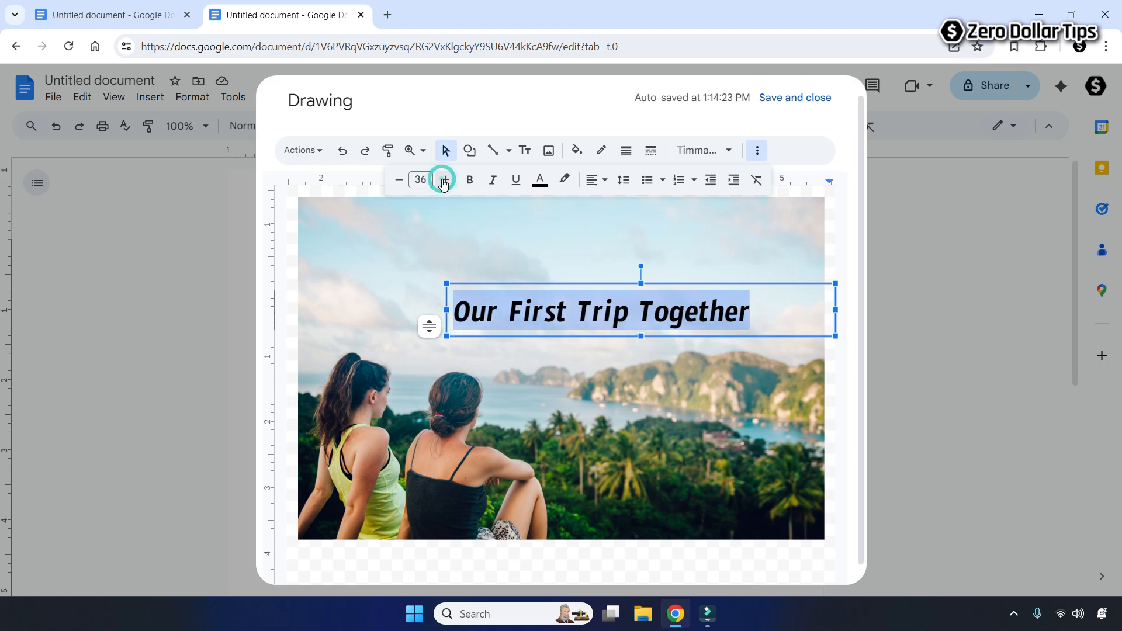
left_click(446, 180)
left_click(445, 179)
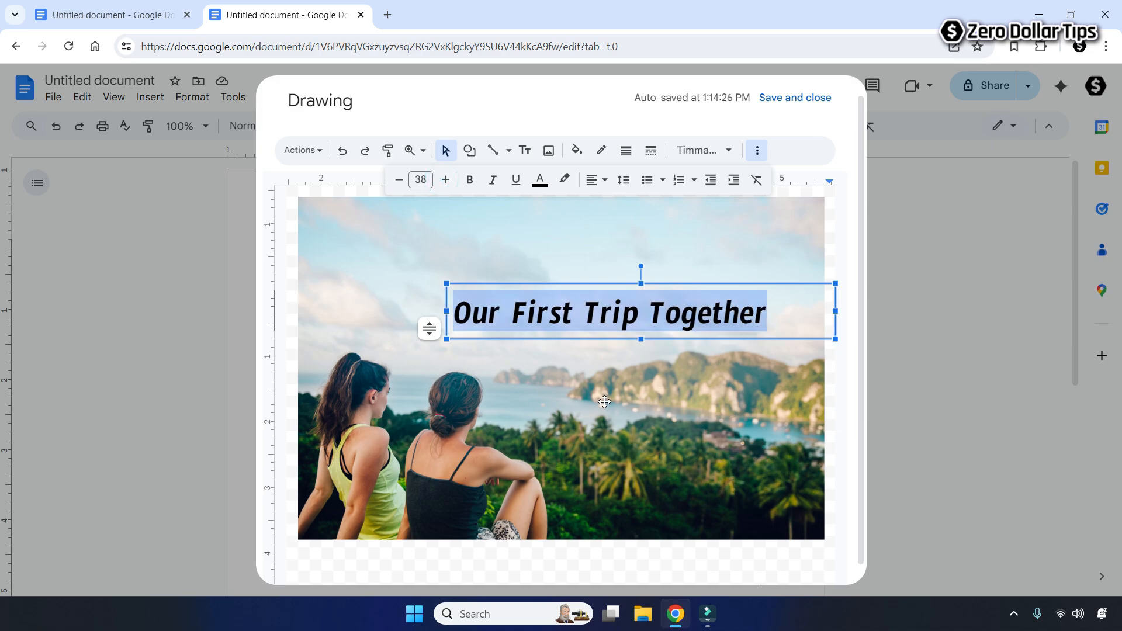
left_click(470, 179)
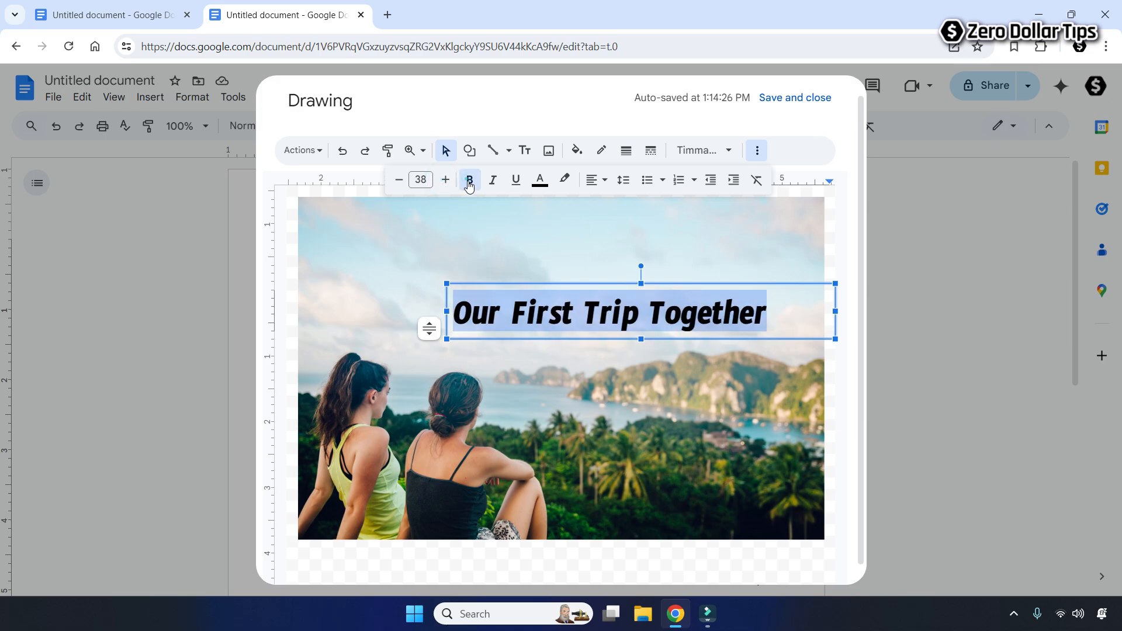
Try italic and underline on the caption, and remove both again.
left_click(493, 179)
left_click(516, 187)
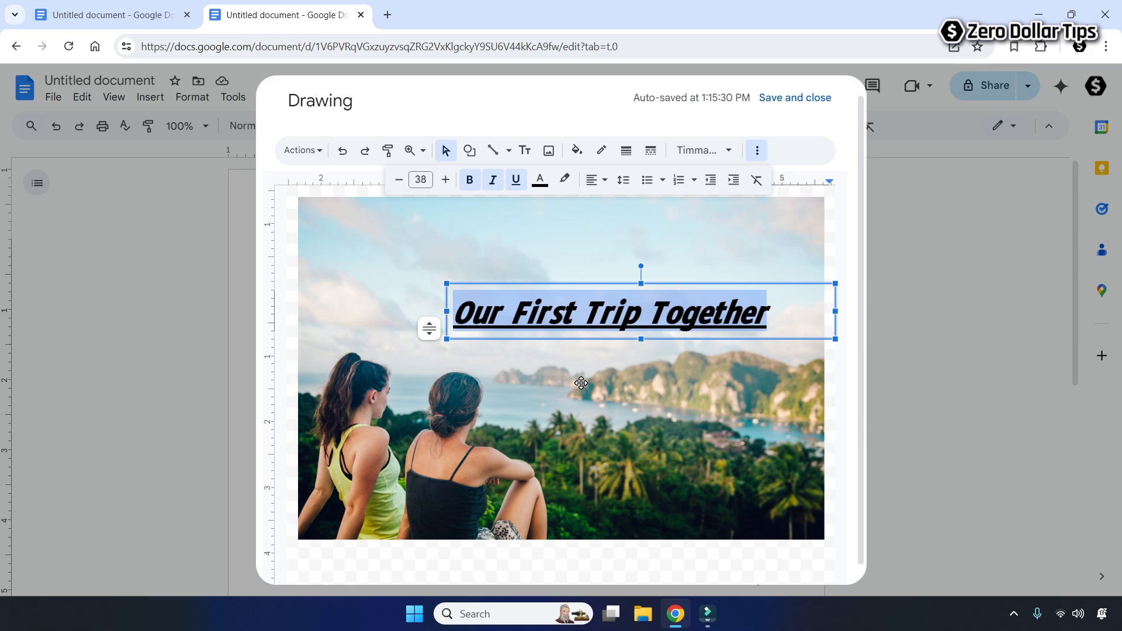
left_click(492, 180)
left_click(516, 180)
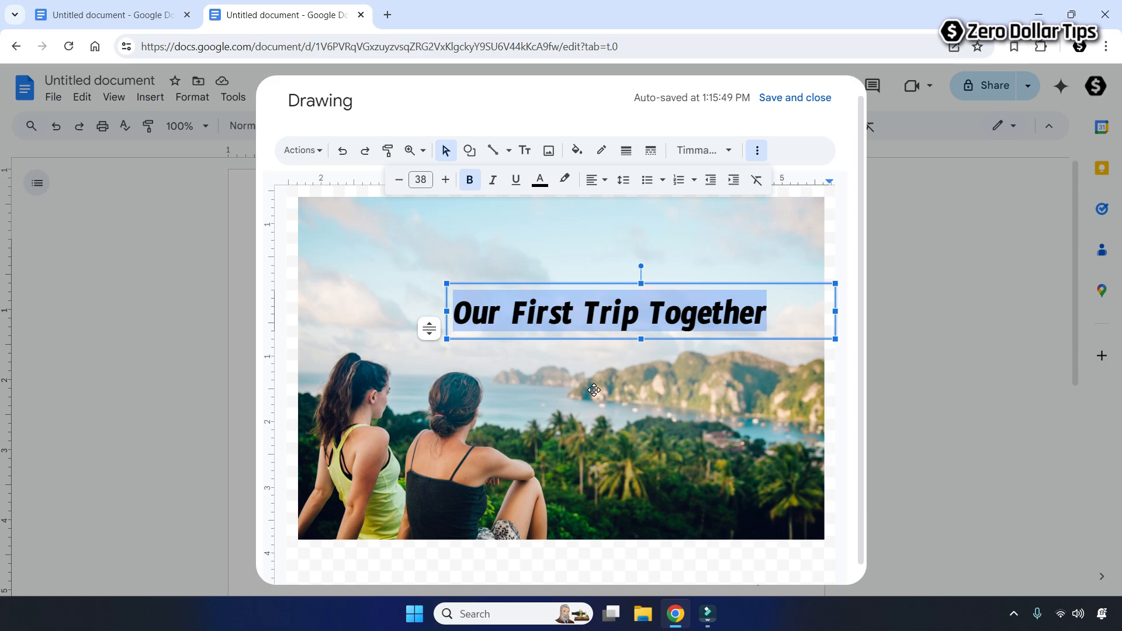
Colour the caption text red and align it to the center of its text box.
left_click(540, 180)
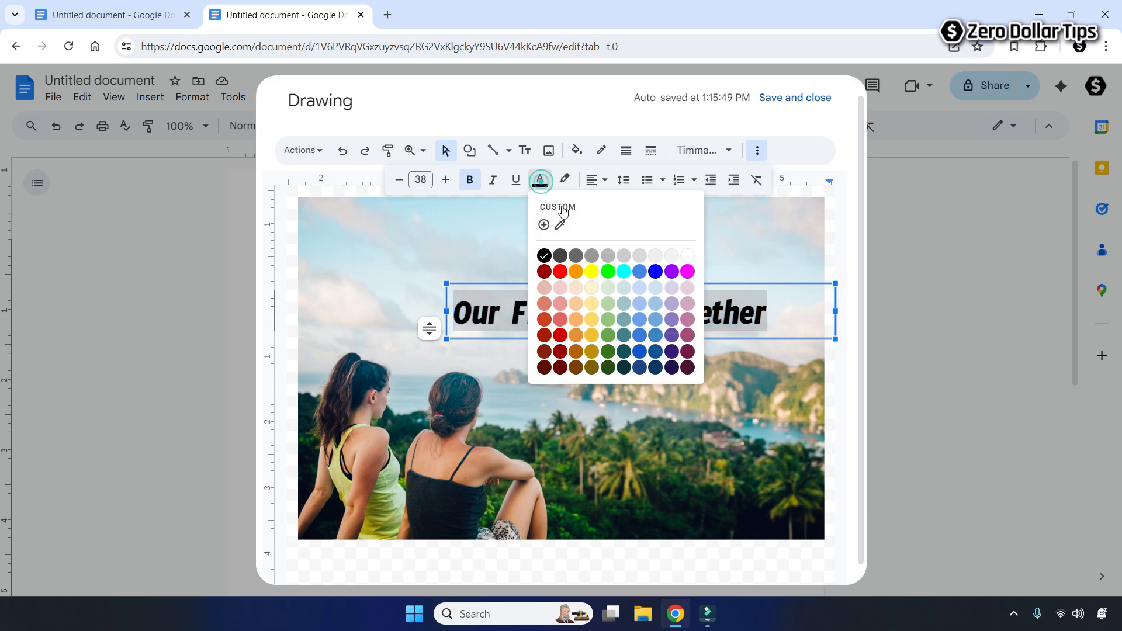
left_click(561, 270)
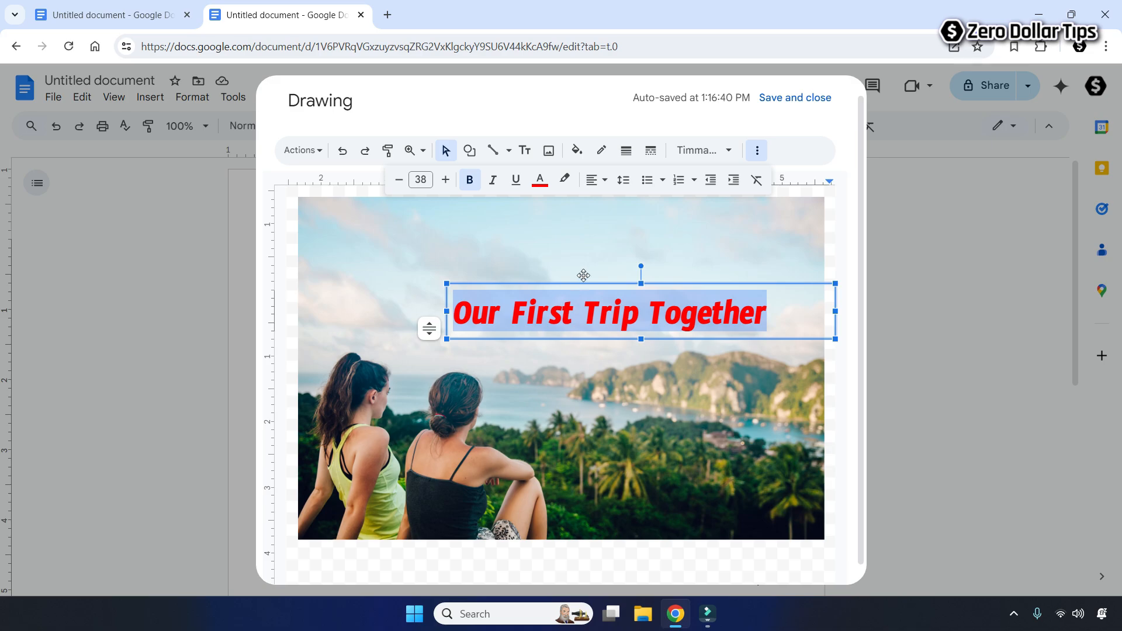
left_click(596, 180)
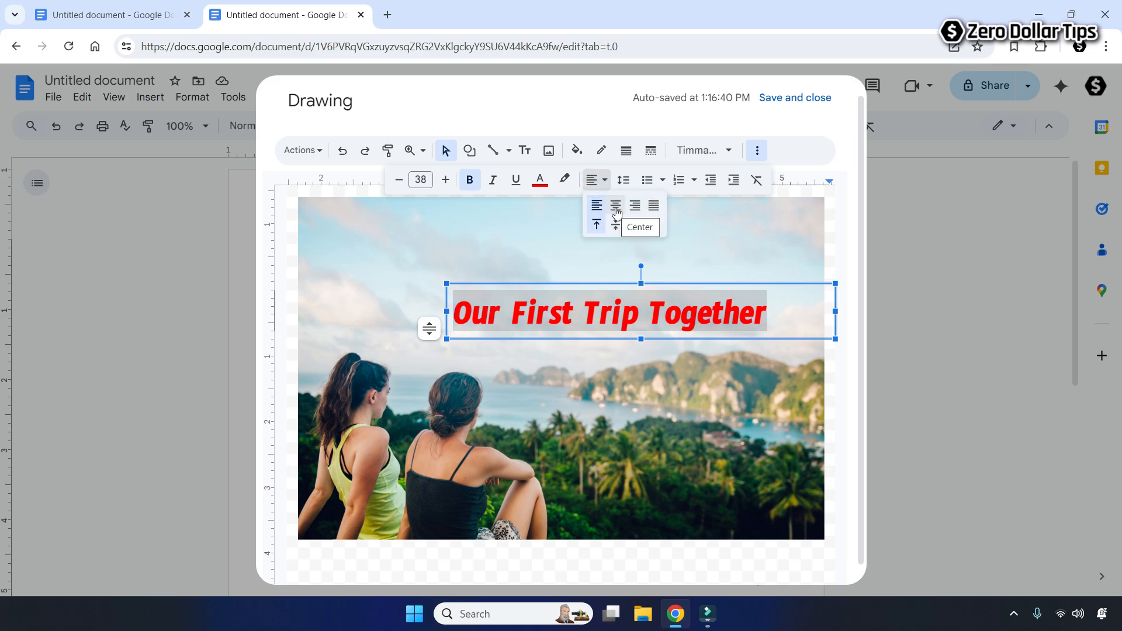
left_click(616, 210)
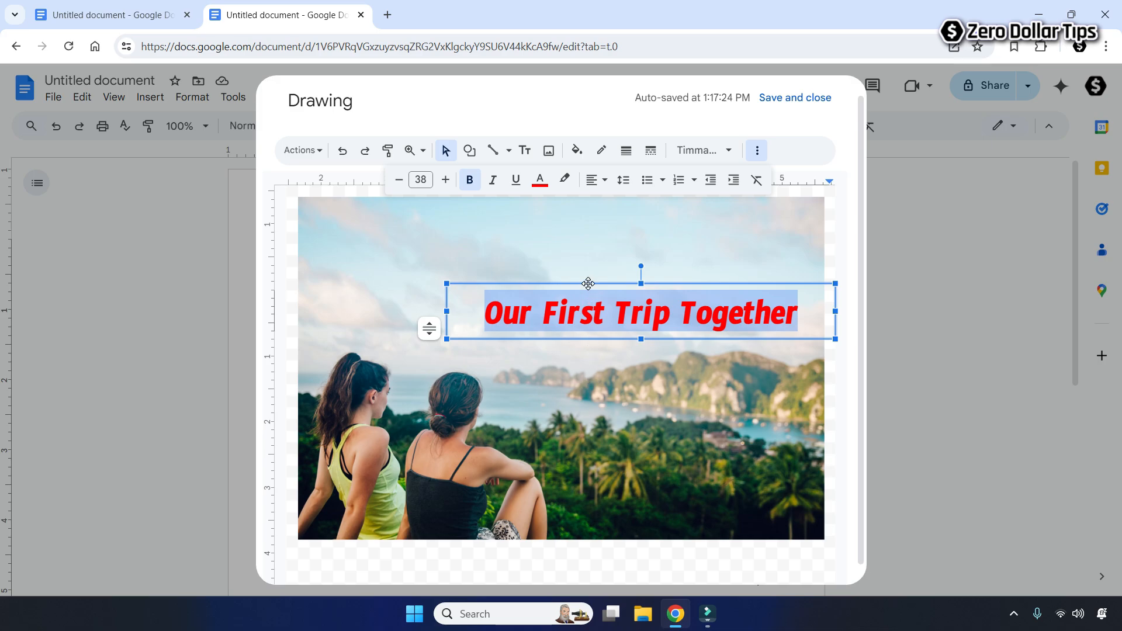
Move the caption's text box up so it sits horizontally centered over the sky in the photo.
left_click_drag(588, 284, 512, 249)
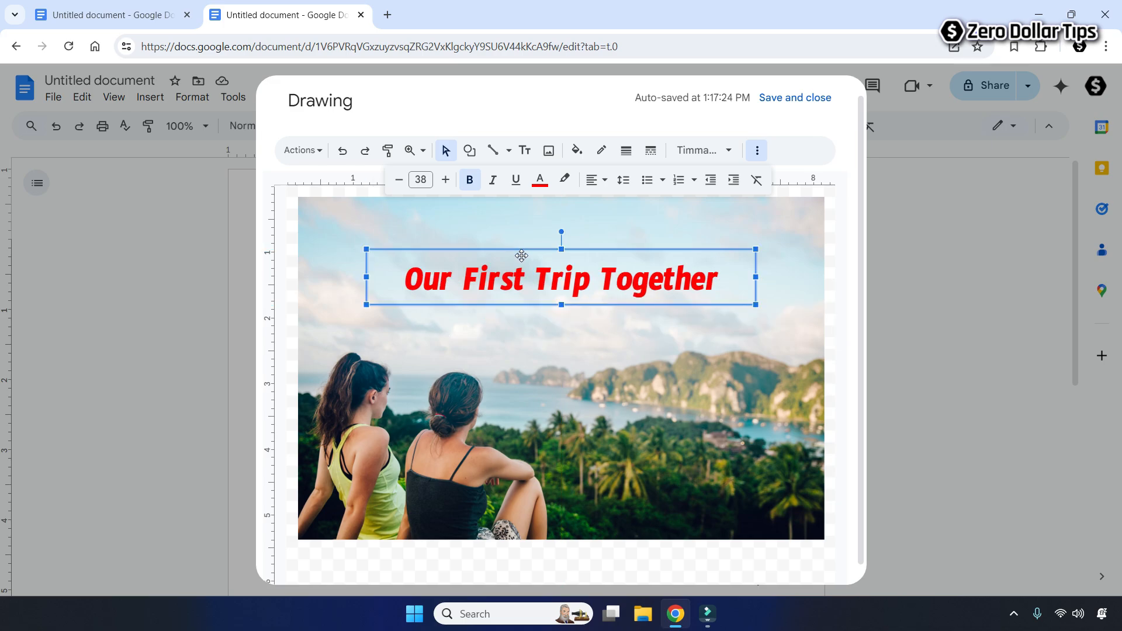
left_click(593, 346)
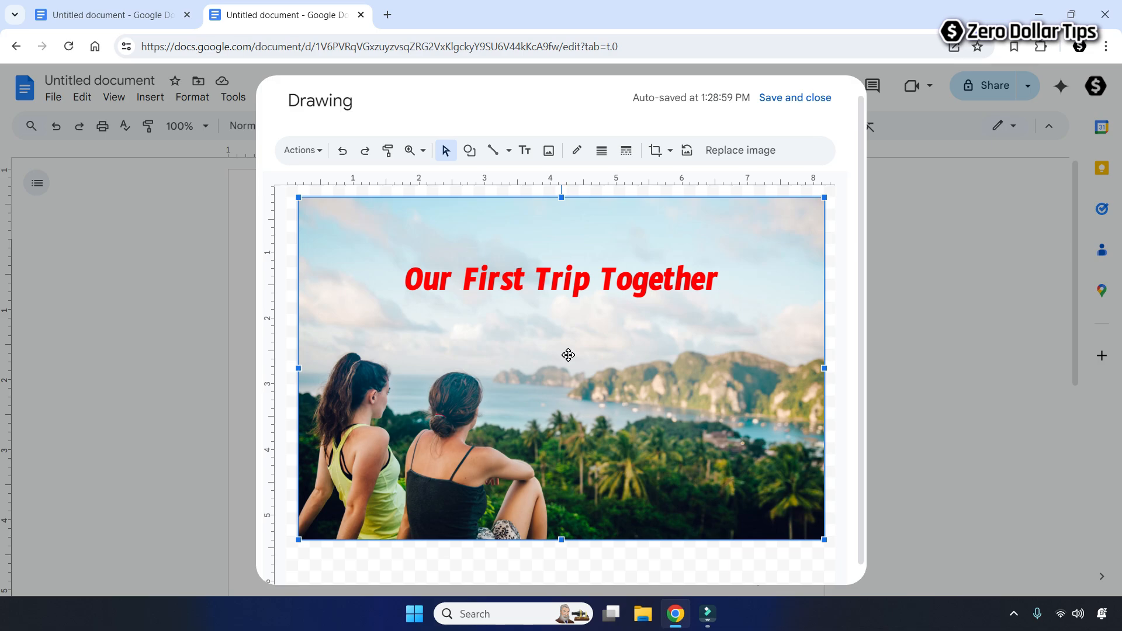
Draw a rectangle about 5 in wide and 0.75 in tall just below the red caption.
left_click(468, 153)
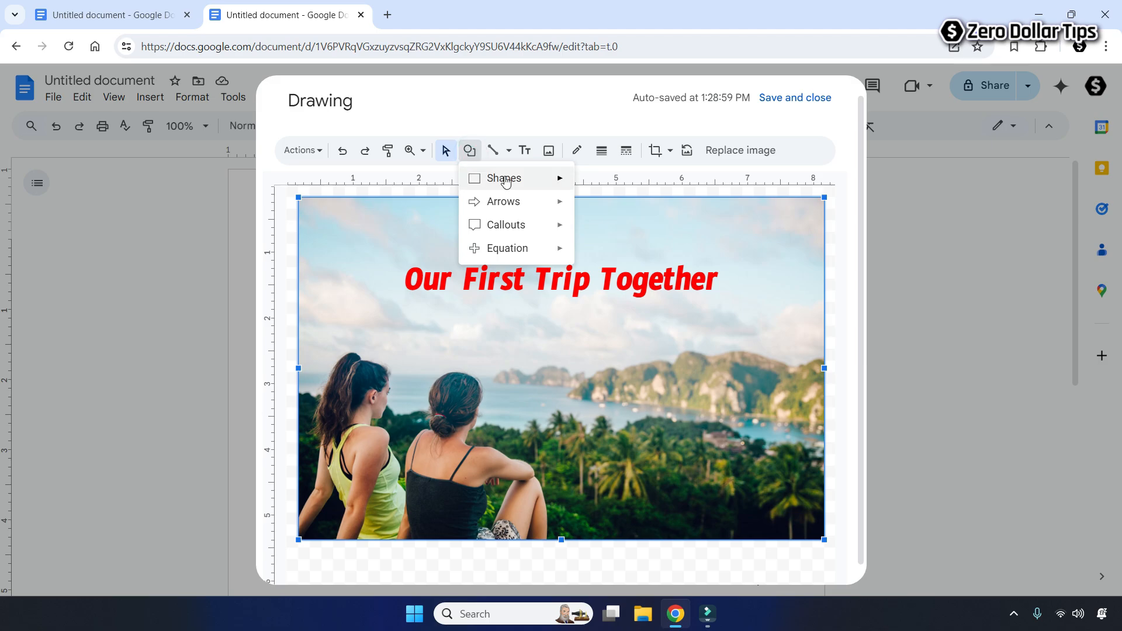
mouse_move(507, 181)
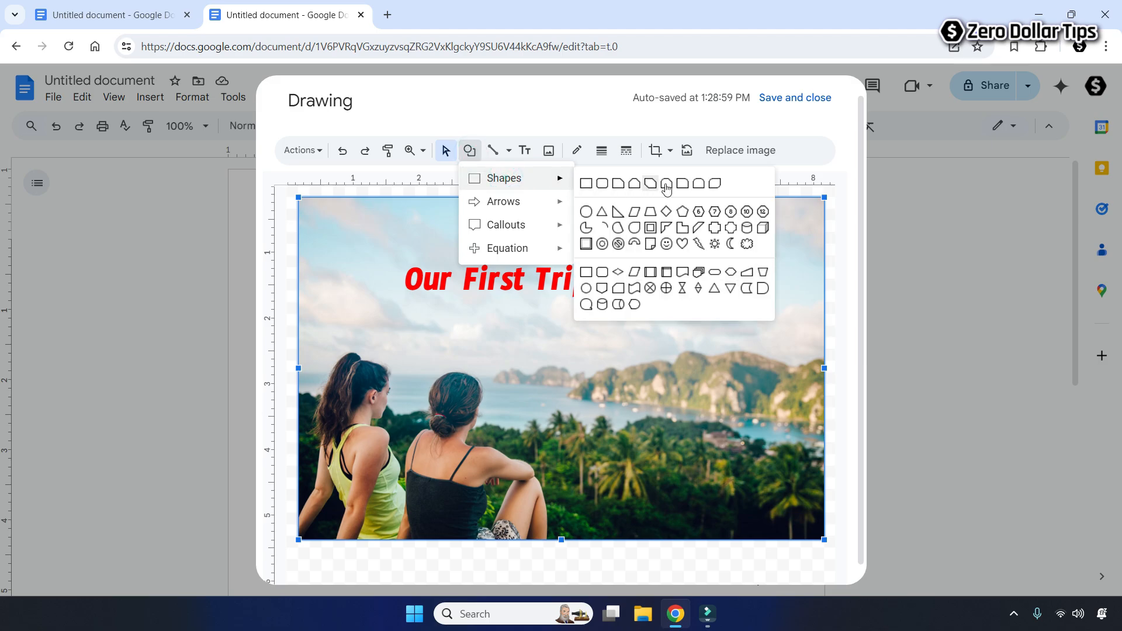
left_click(587, 186)
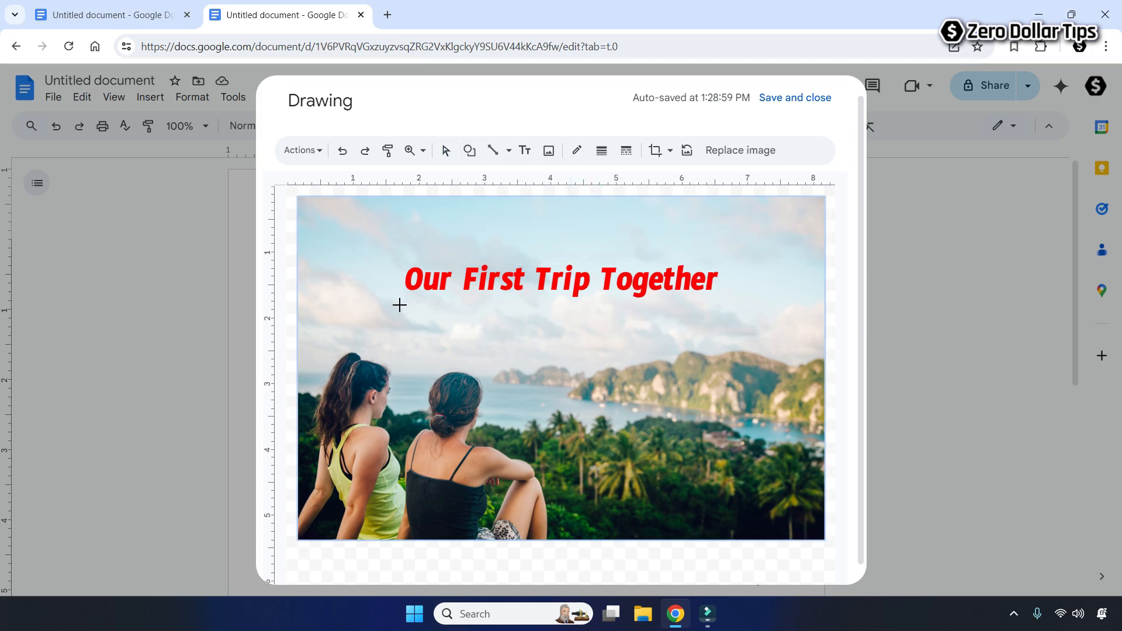
left_click_drag(404, 308, 738, 358)
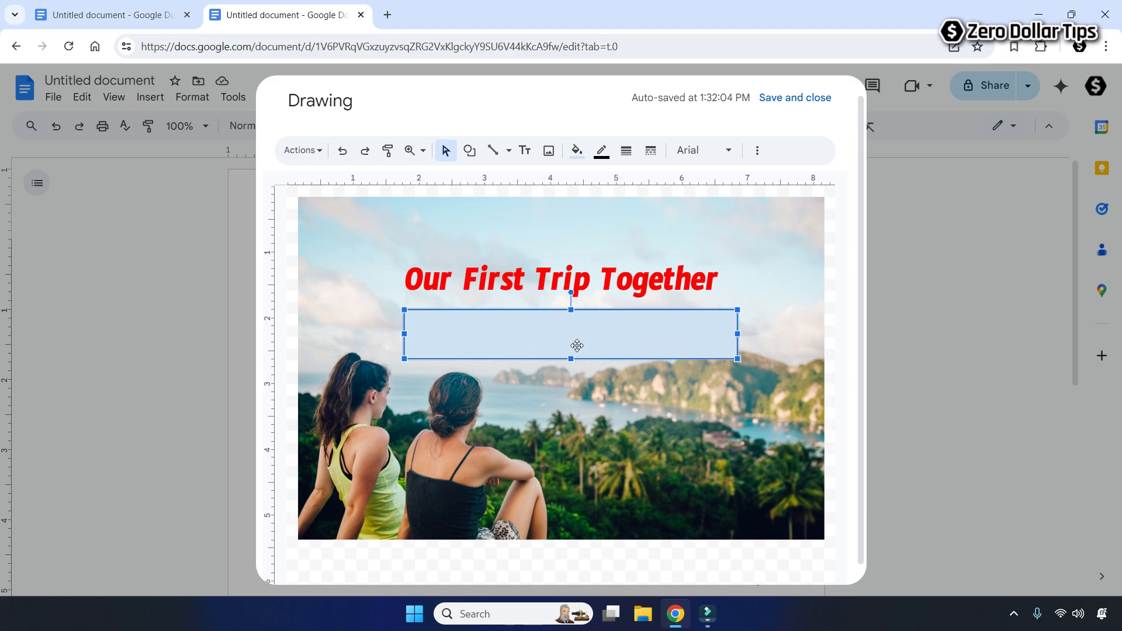
Fill the rectangle with solid black and set its border colour to white.
left_click(576, 150)
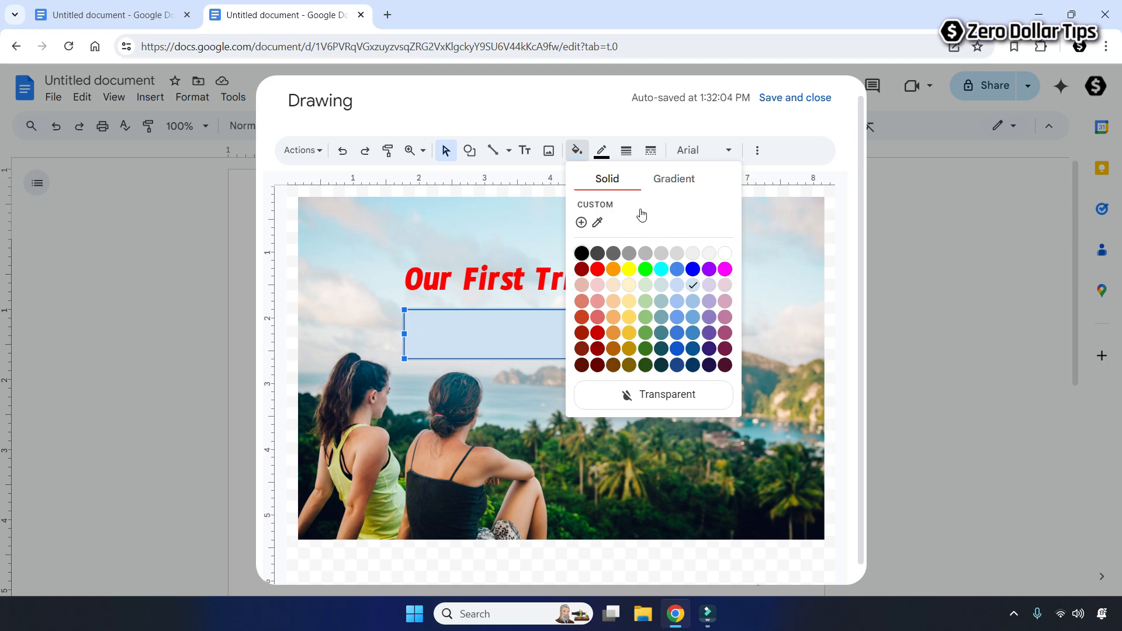
left_click(581, 254)
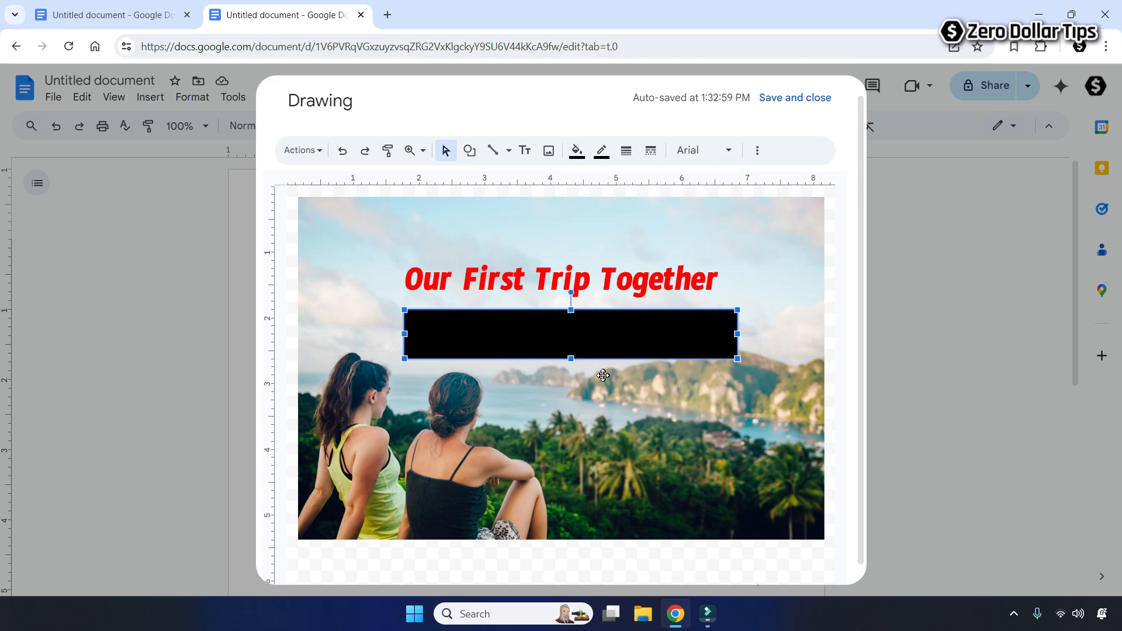
left_click(608, 162)
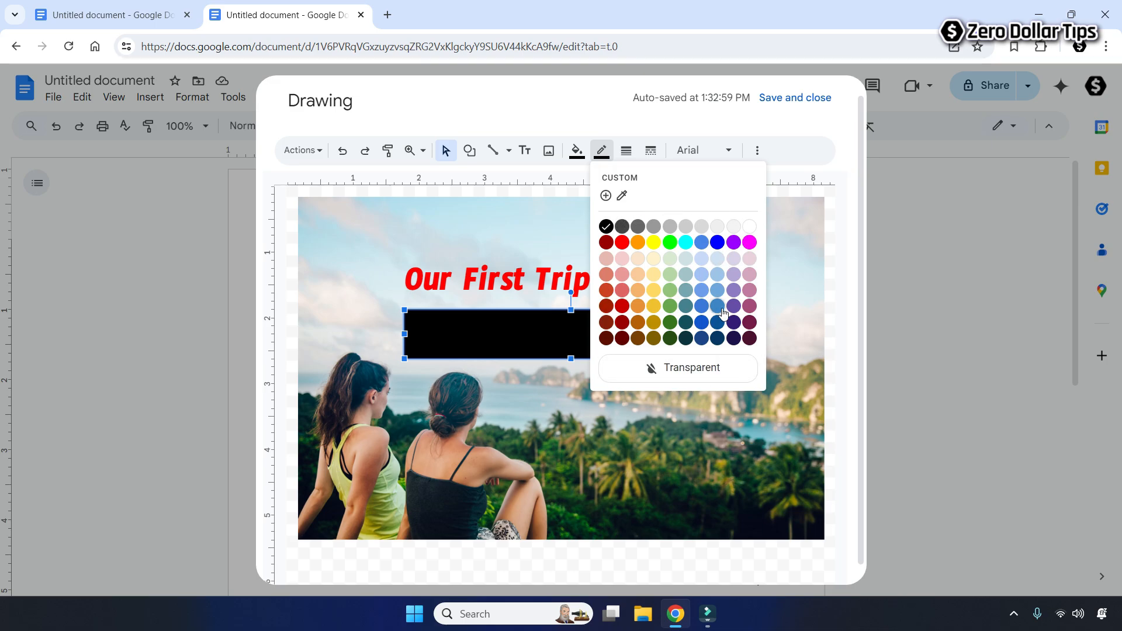
left_click(751, 230)
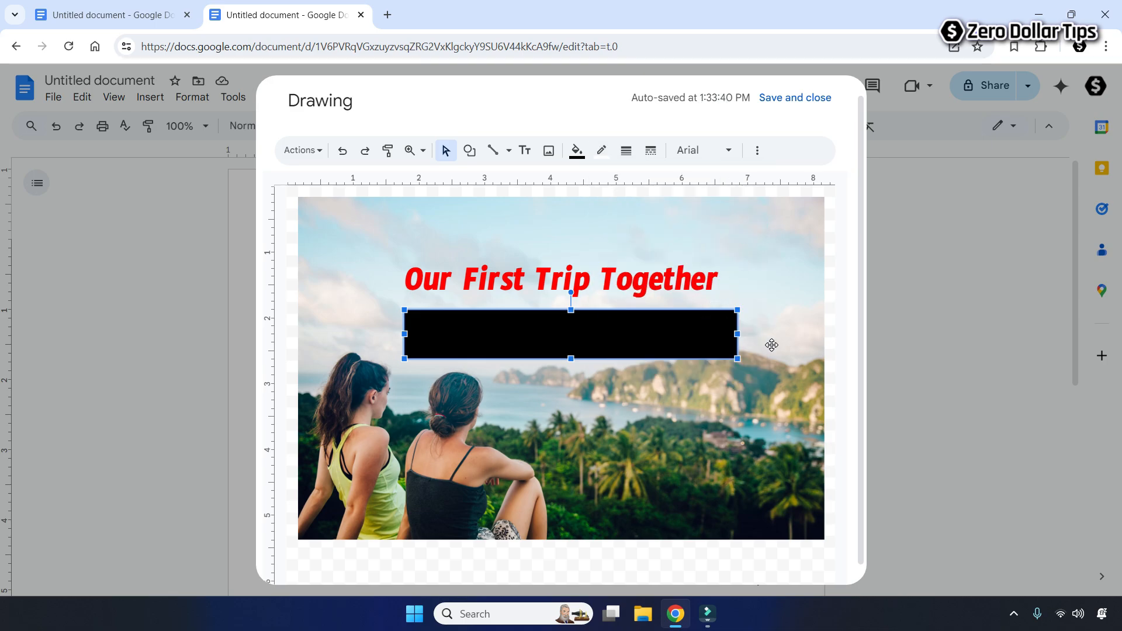
Set the black rectangle's border weight to 8px.
left_click(627, 153)
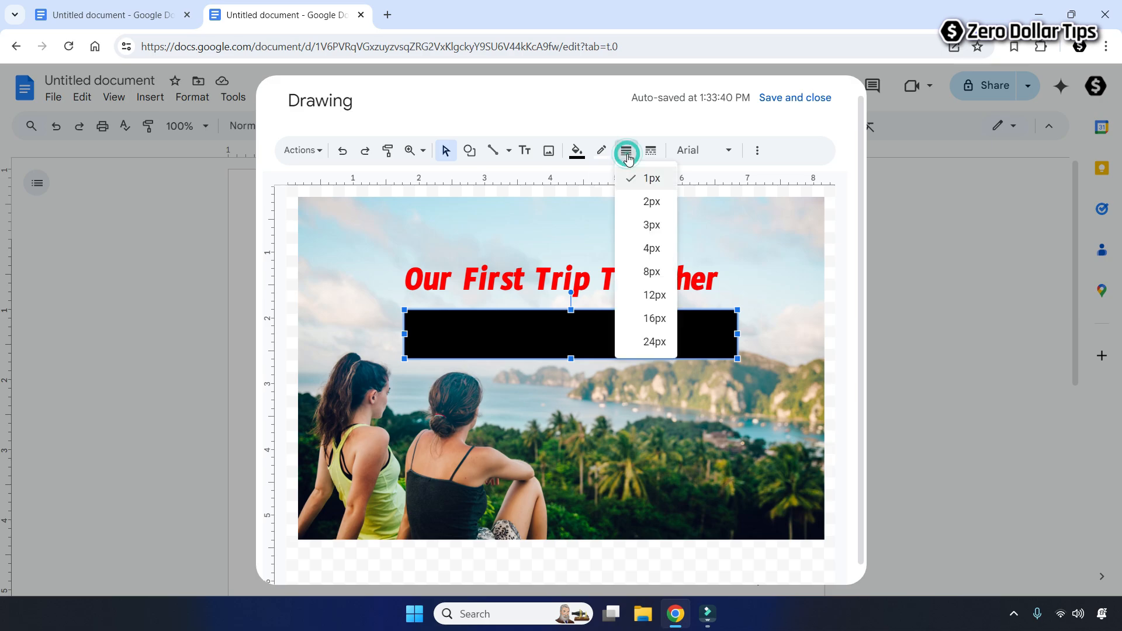
left_click(653, 274)
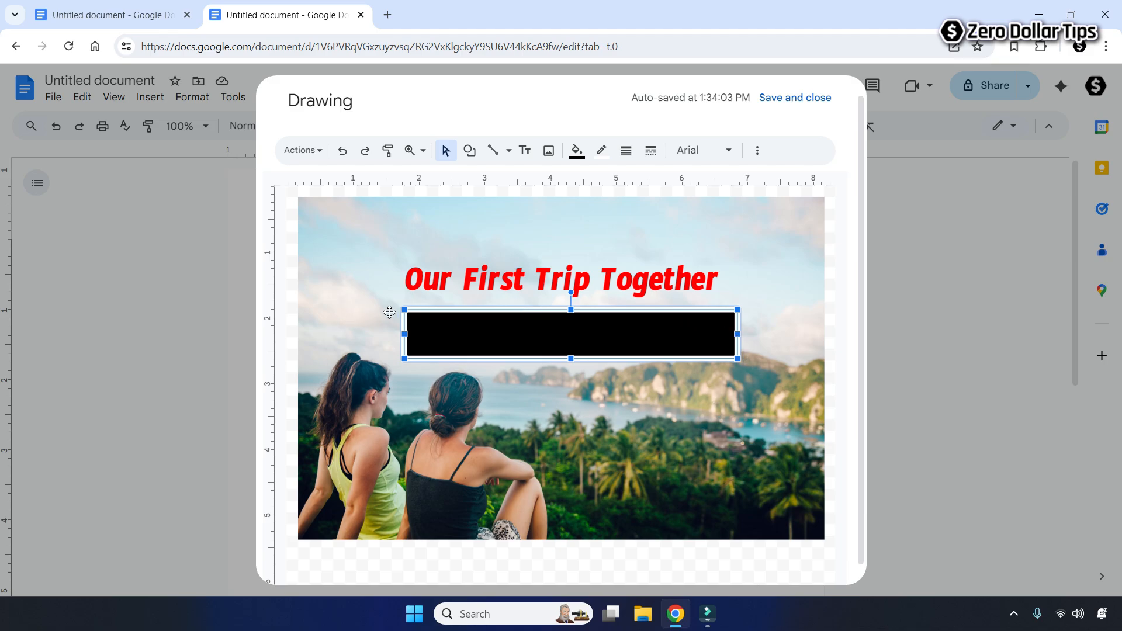
left_click(710, 403)
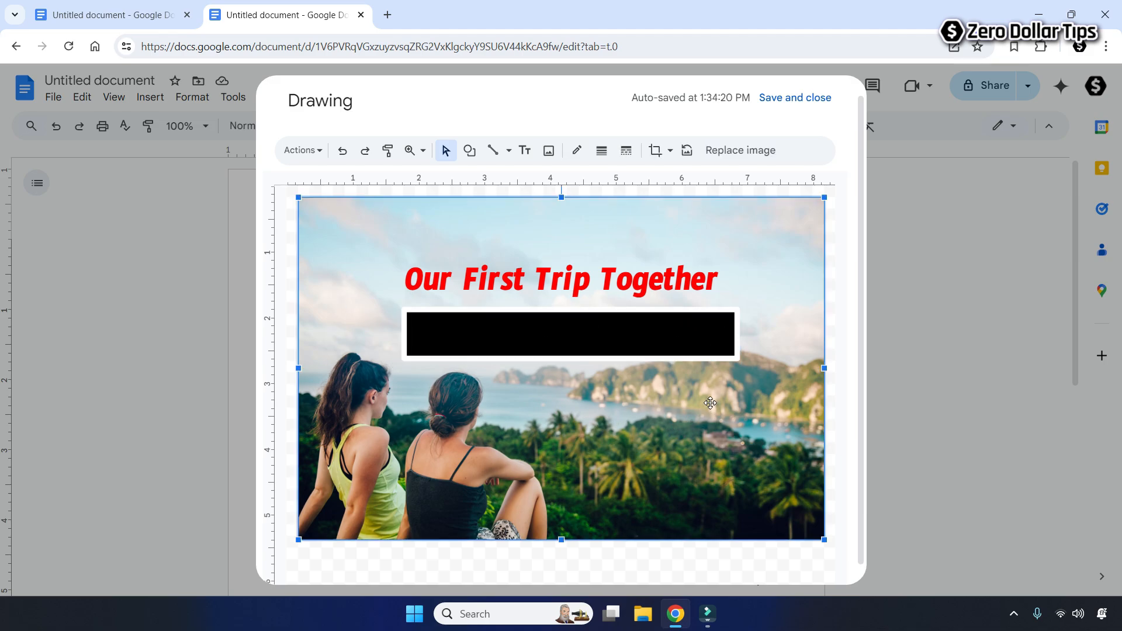
Enlarge the black rectangle to about 5.3 in wide and 1 in tall and move it over the red caption.
left_click(623, 344)
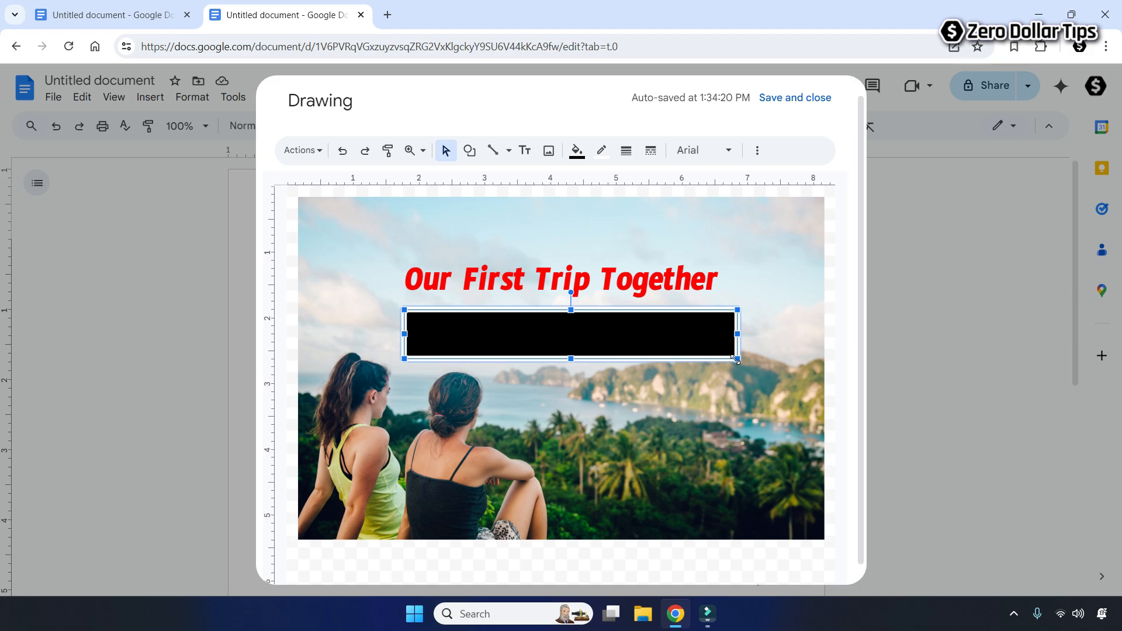
left_click_drag(737, 359, 757, 379)
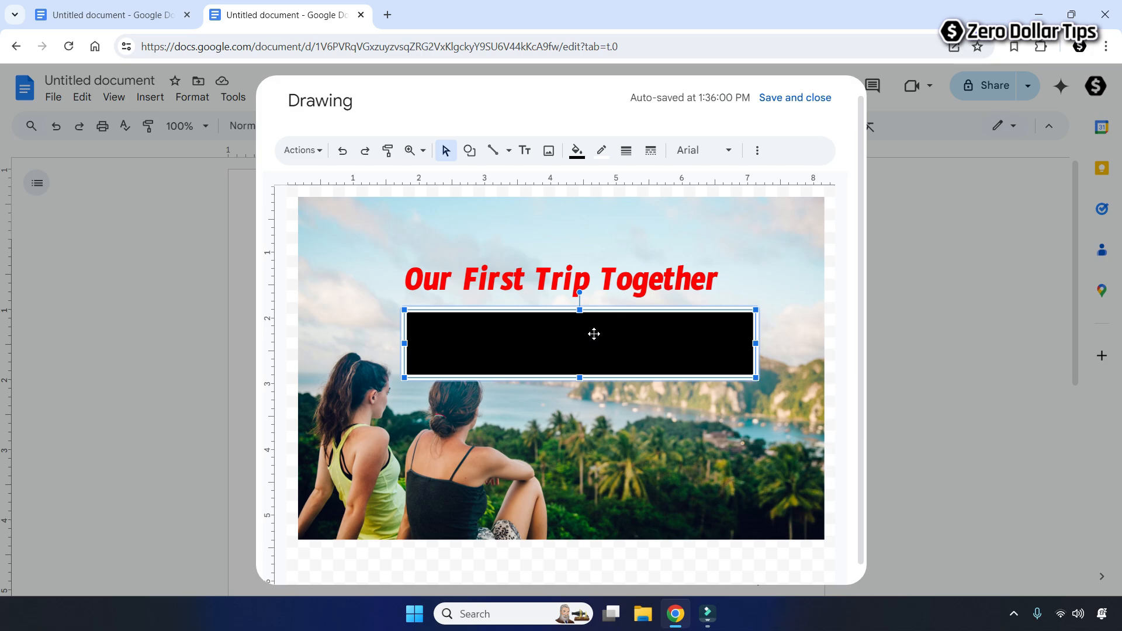
left_click_drag(594, 340, 575, 279)
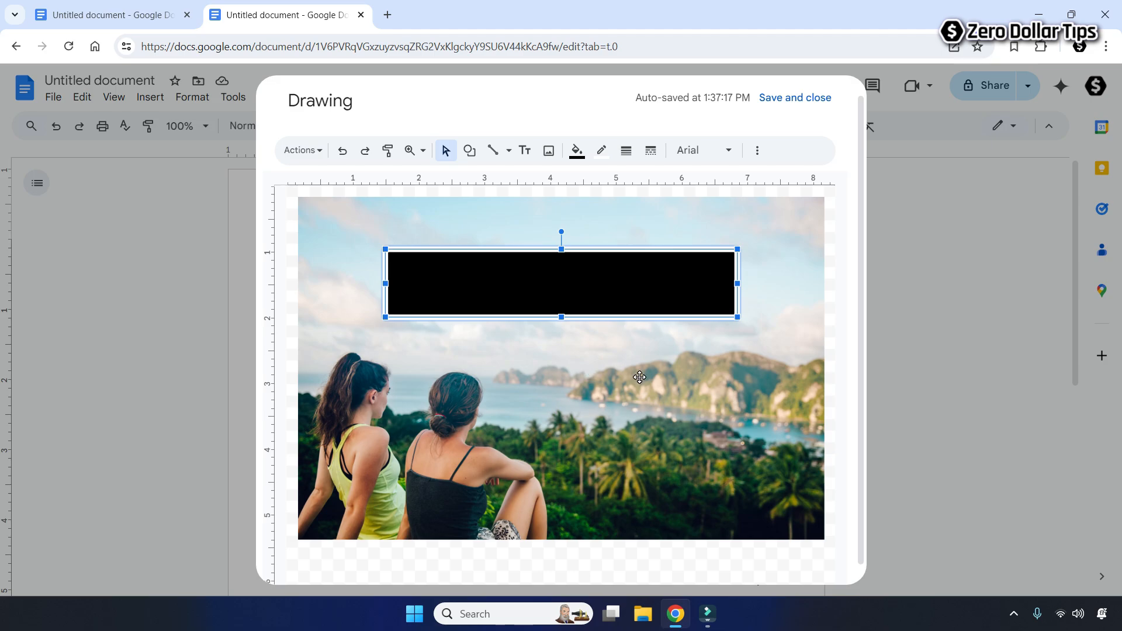
Send the black rectangle backward behind the caption and nudge the caption slightly down to center it vertically in the rectangle.
right_click(443, 274)
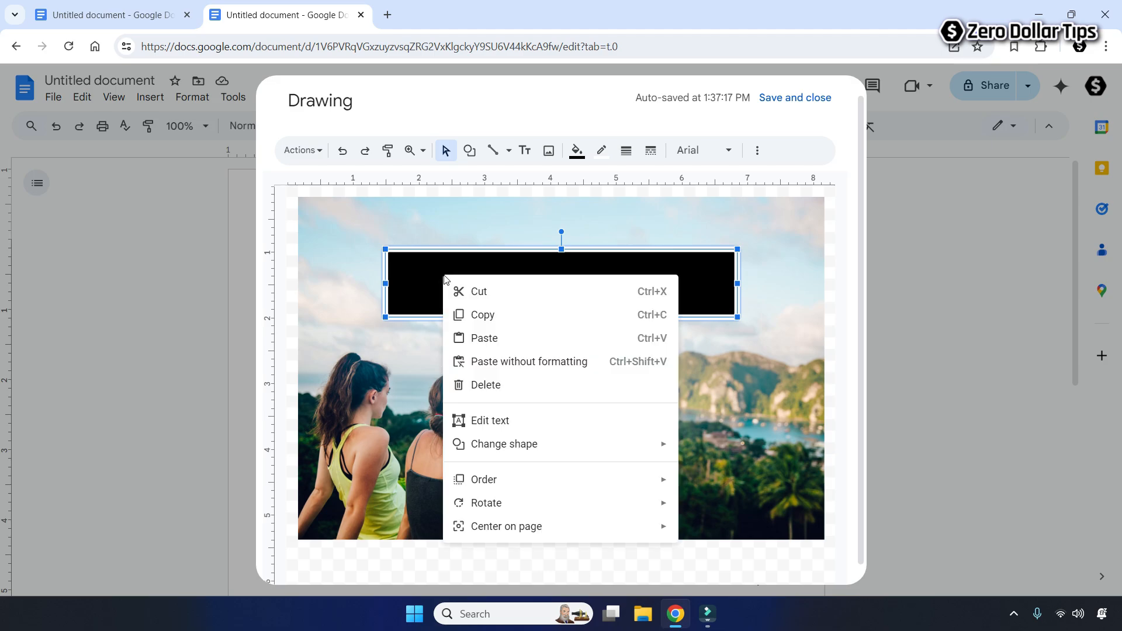
left_click(514, 479)
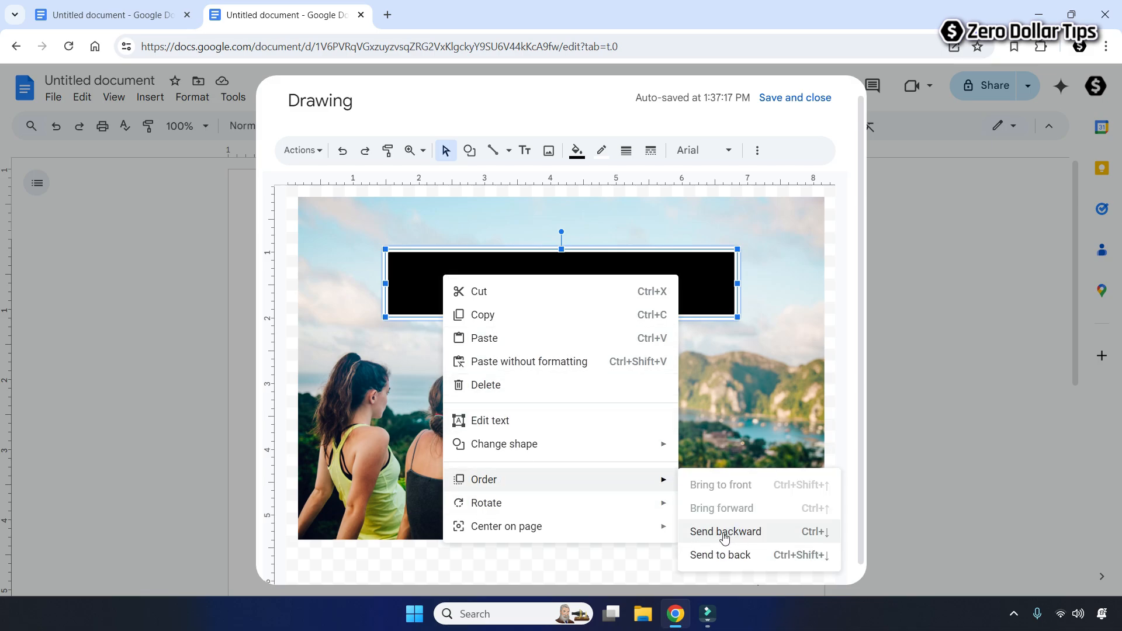
left_click(742, 532)
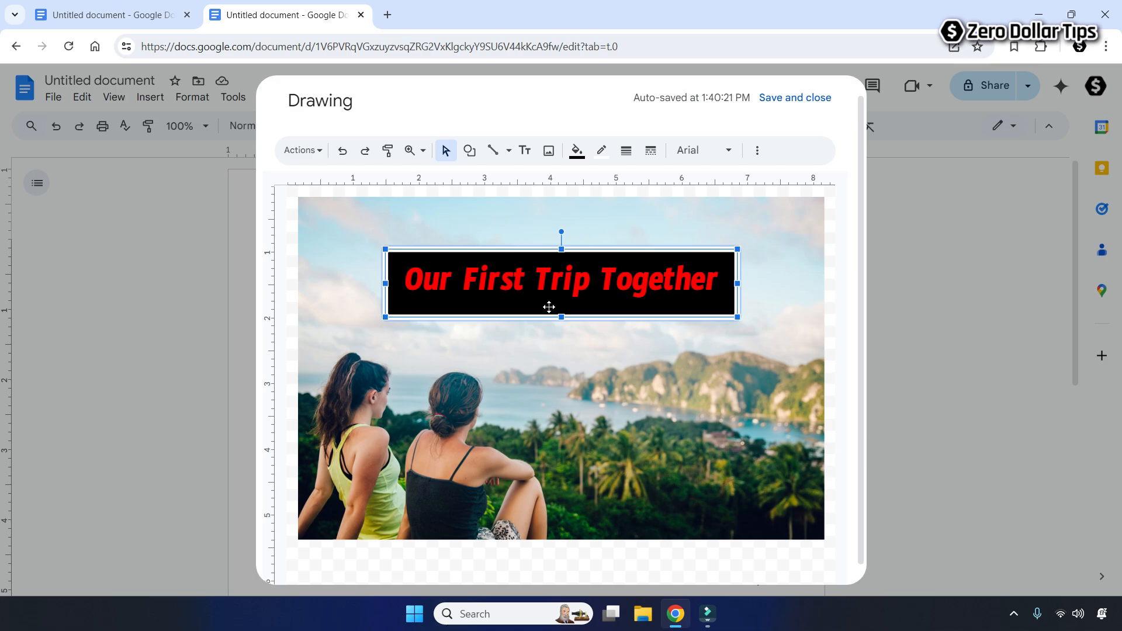
mouse_move(526, 248)
left_mouse_down()
mouse_move(531, 260)
mouse_move(590, 262)
mouse_move(504, 258)
mouse_move(549, 261)
mouse_move(517, 256)
mouse_move(529, 255)
left_mouse_up()
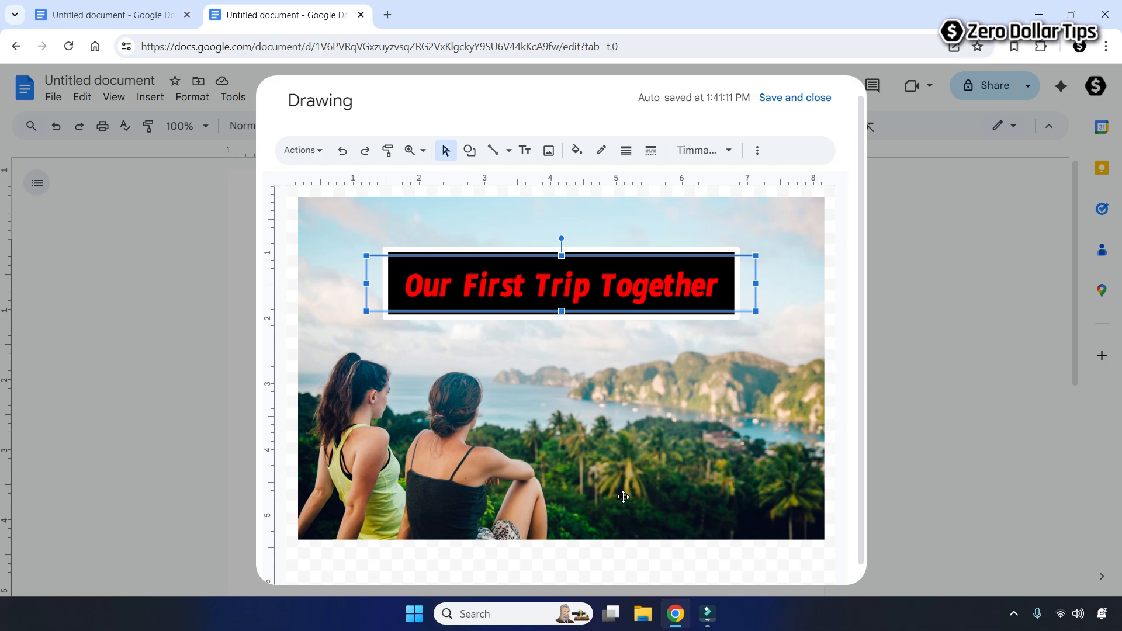
Change the whole caption's text colour to bright green, and save and close the drawing.
triple_click(485, 285)
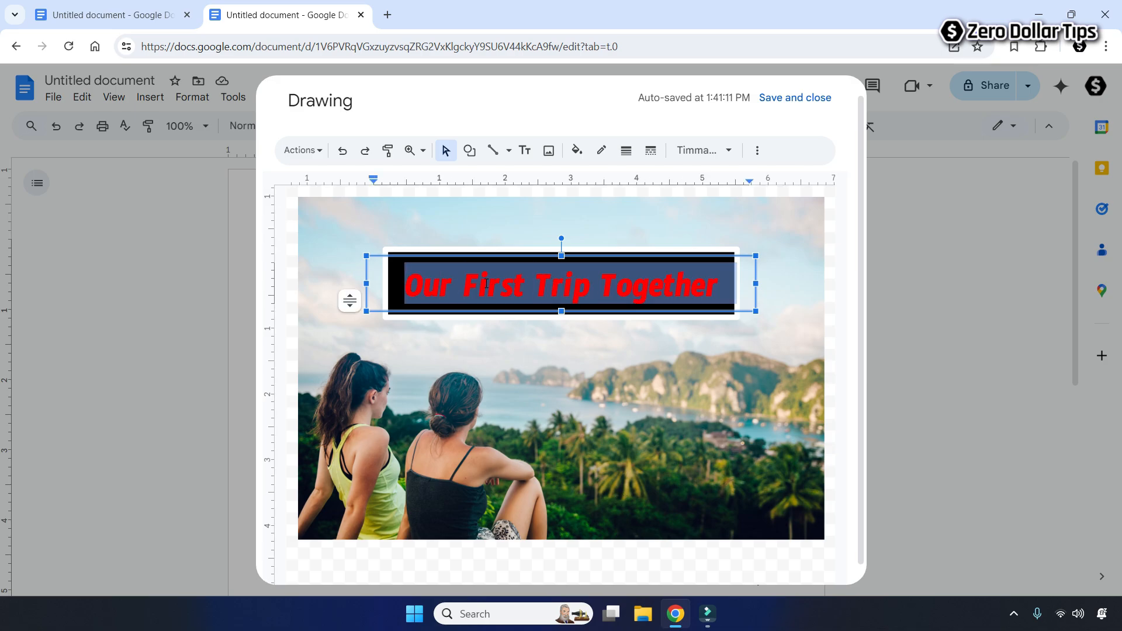
left_click(757, 152)
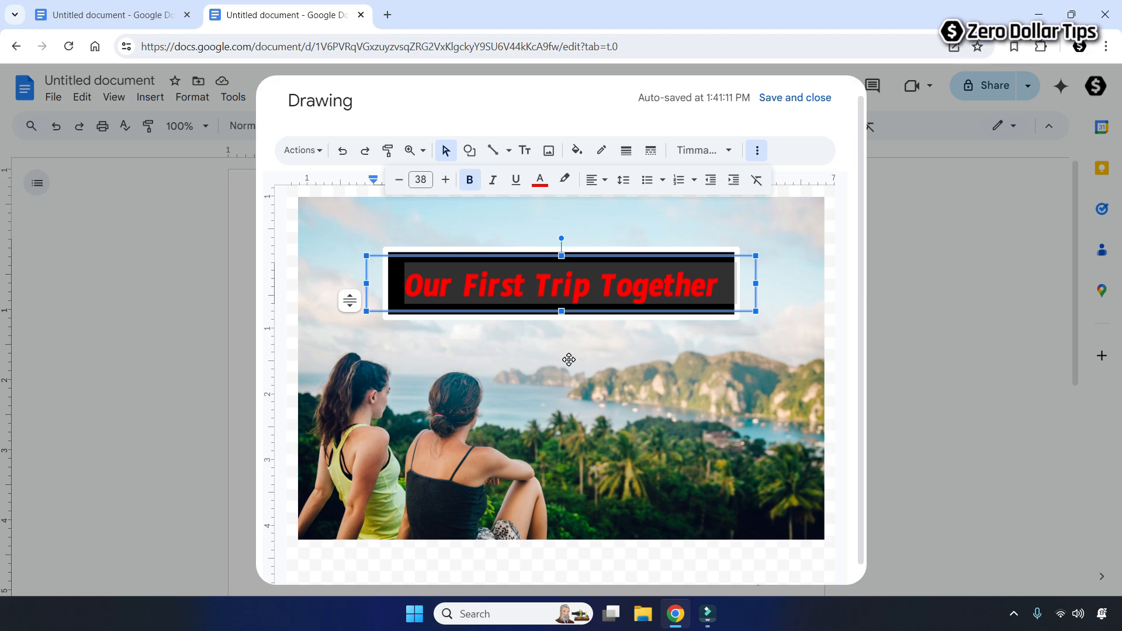
left_click(540, 182)
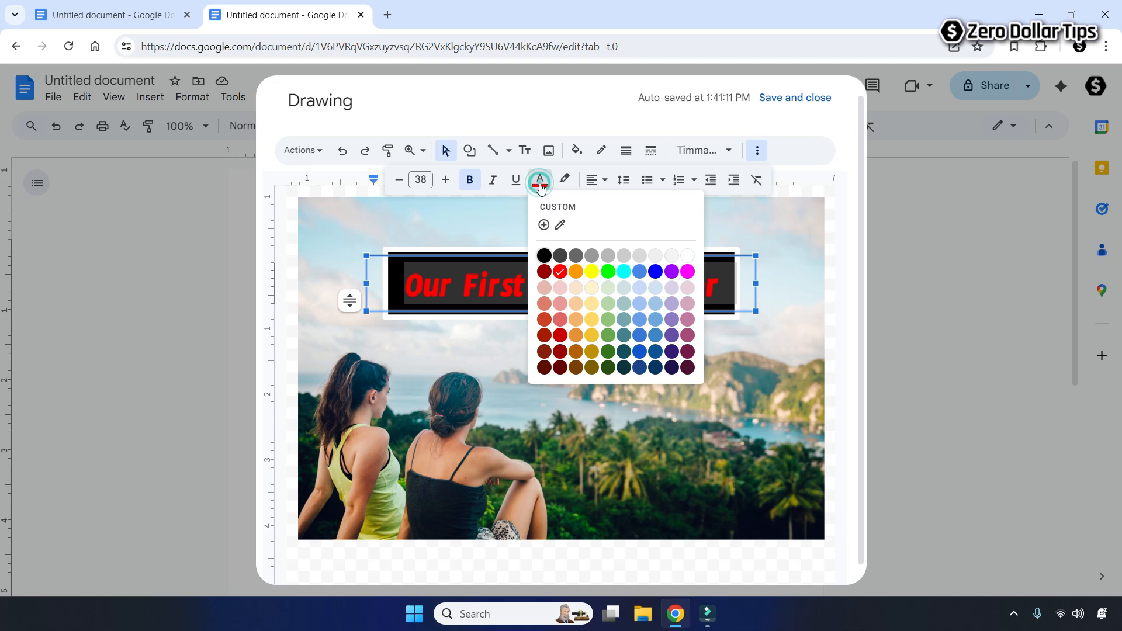
left_click(608, 272)
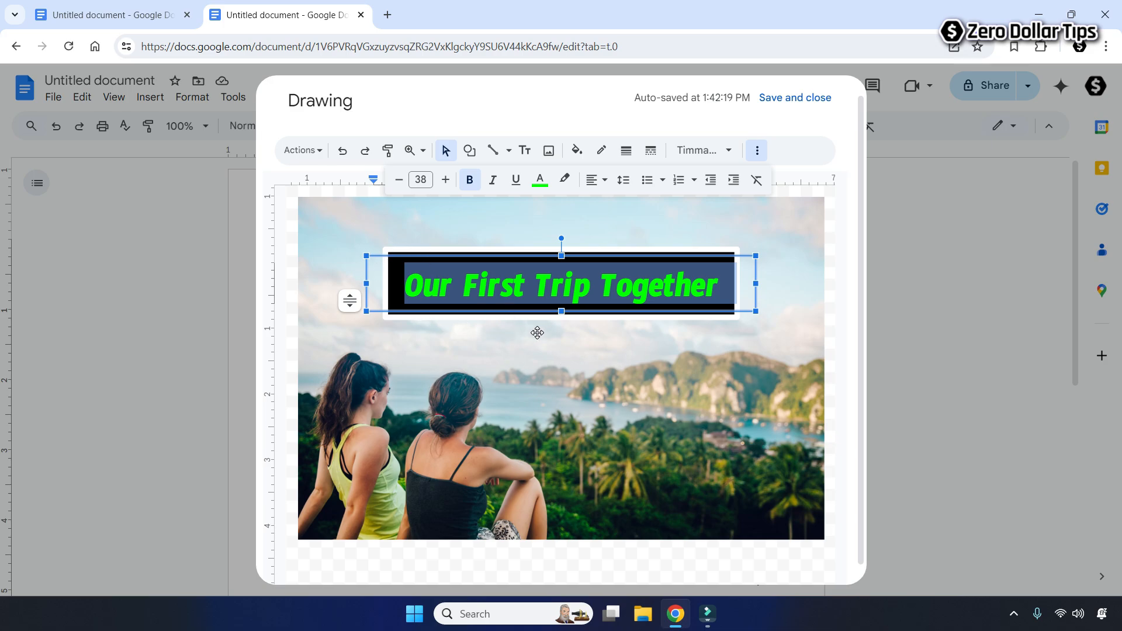
left_click(693, 355)
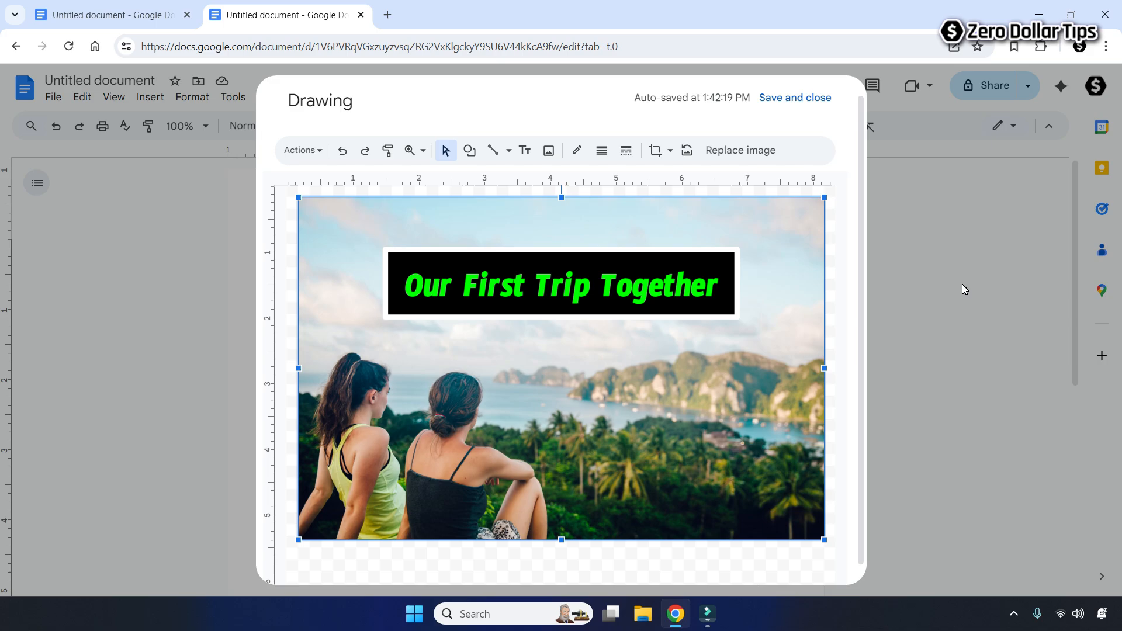
left_click(795, 98)
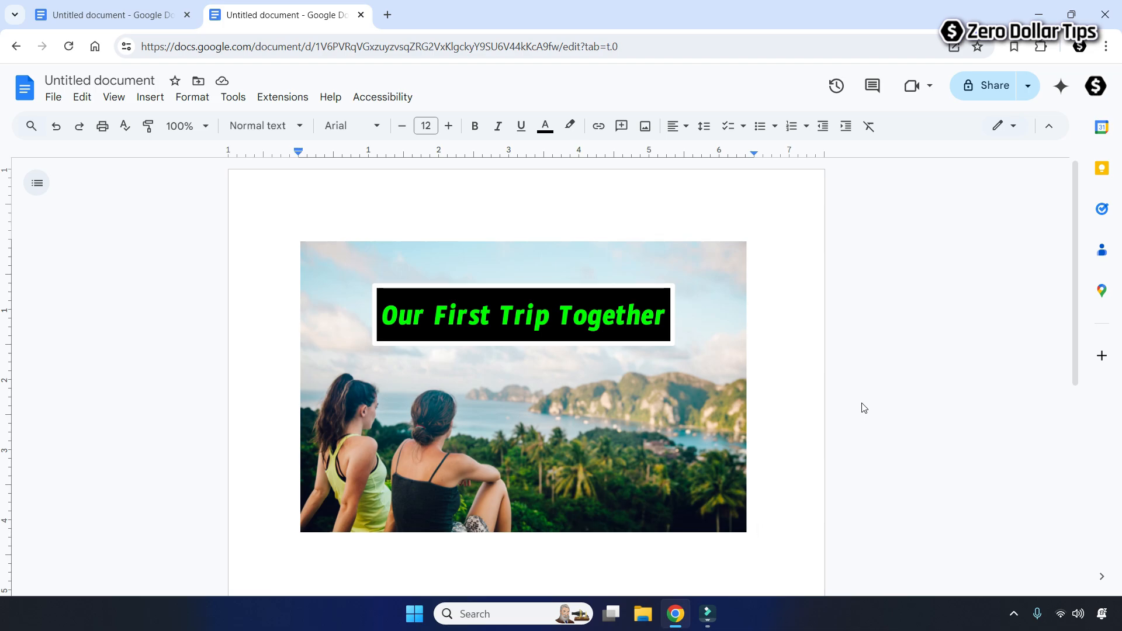
Resize the inserted drawing proportionally to about 5.8 in wide and 3.7 in tall in the document.
left_click(524, 366)
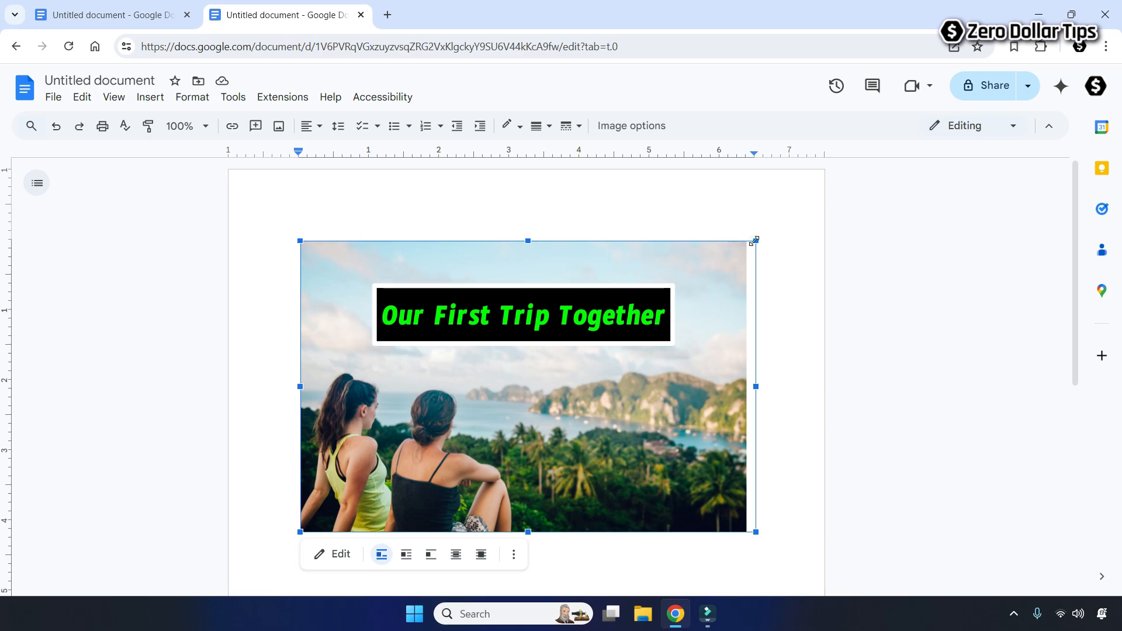
left_click_drag(755, 240, 614, 257)
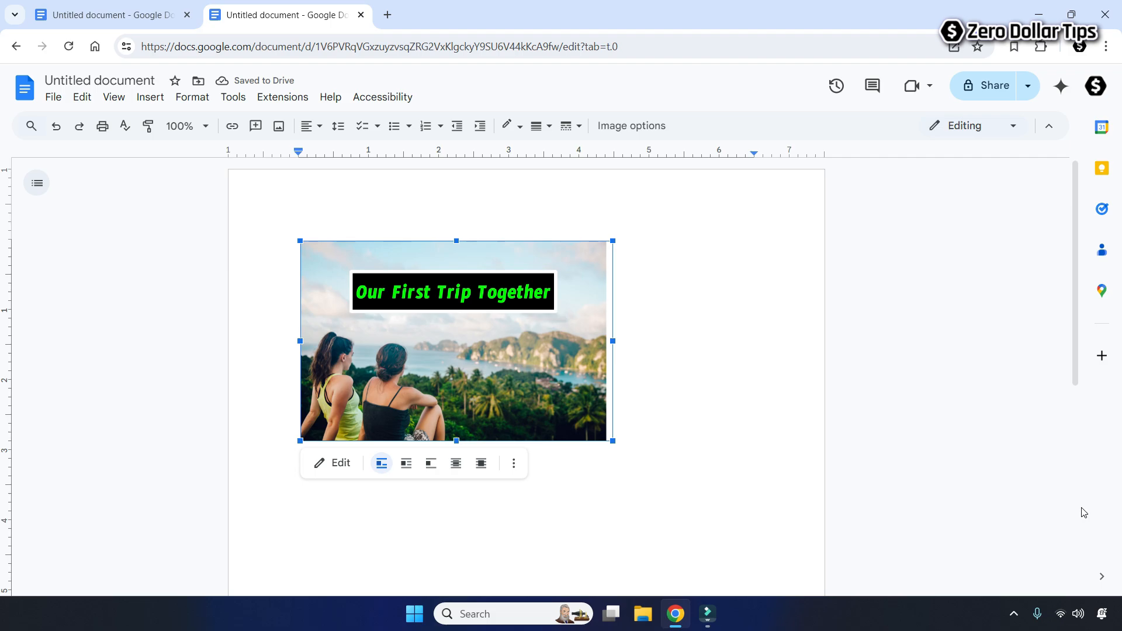
left_click_drag(613, 441, 674, 502)
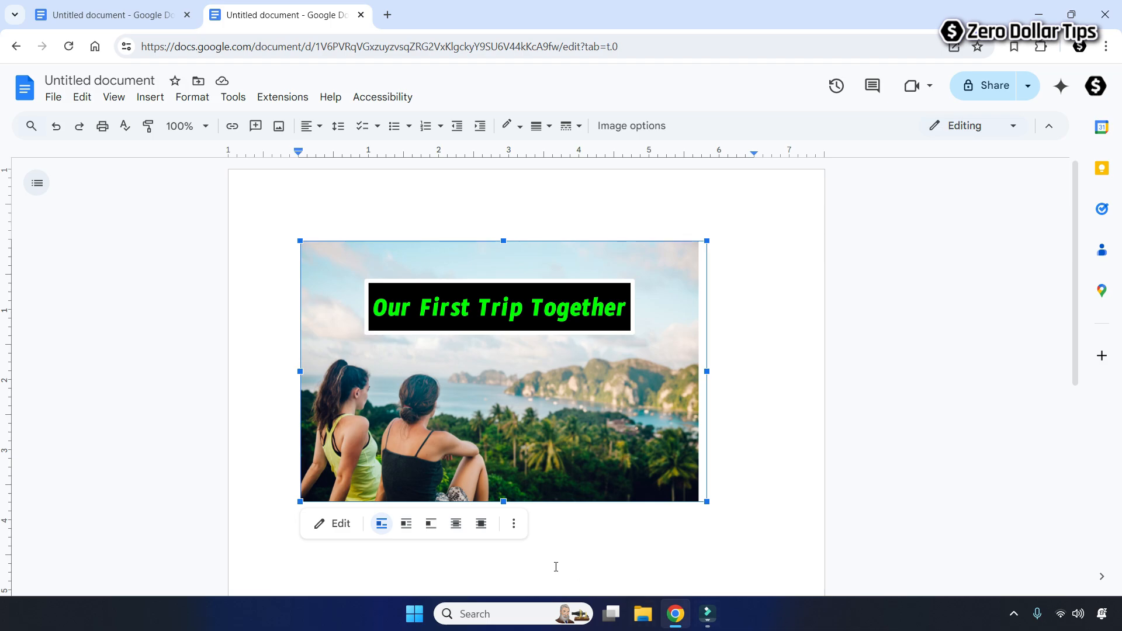
Set the drawing's wrapping to in front of text, try moving it sideways, and leave it roughly centered across the page.
left_click(481, 524)
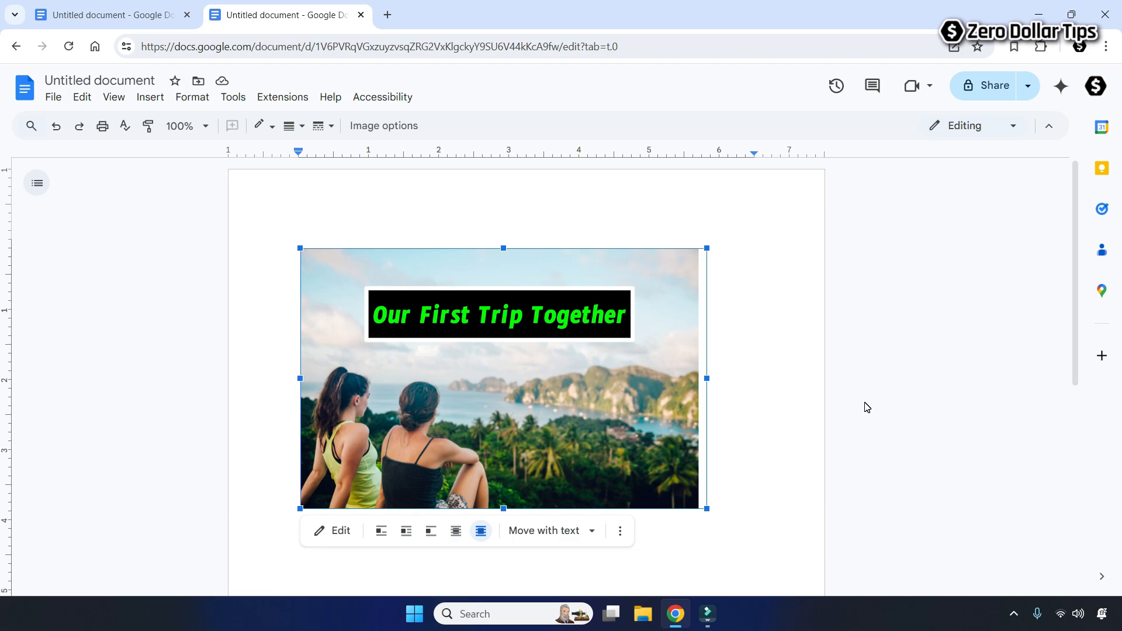
left_click_drag(612, 411, 709, 353)
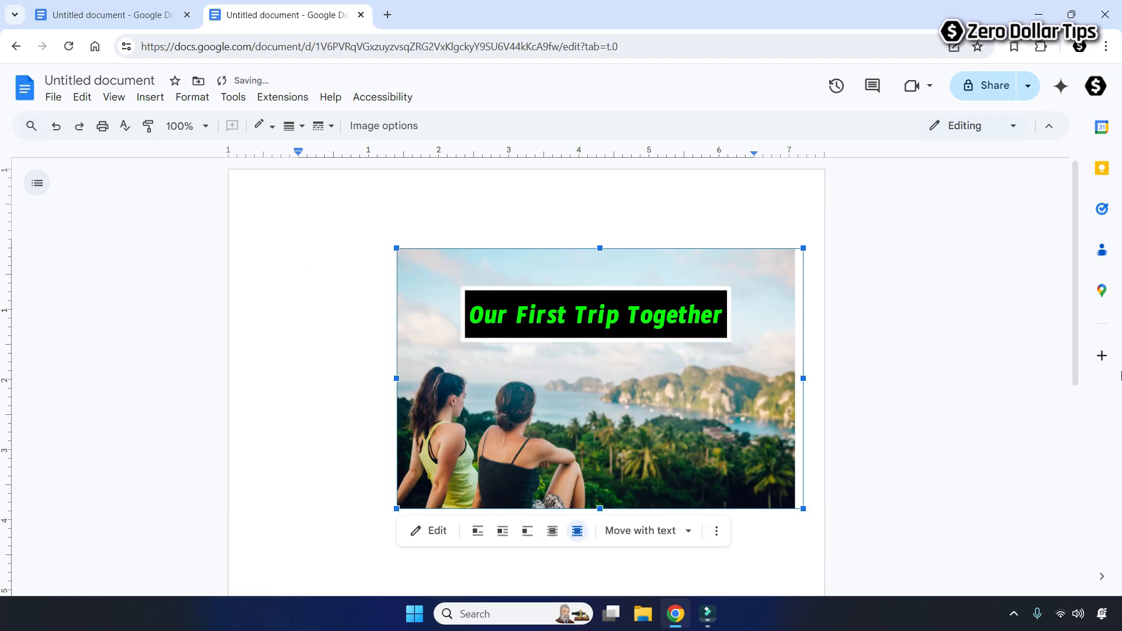
left_click_drag(588, 347, 273, 346)
left_click_drag(511, 381, 696, 382)
left_click(862, 354)
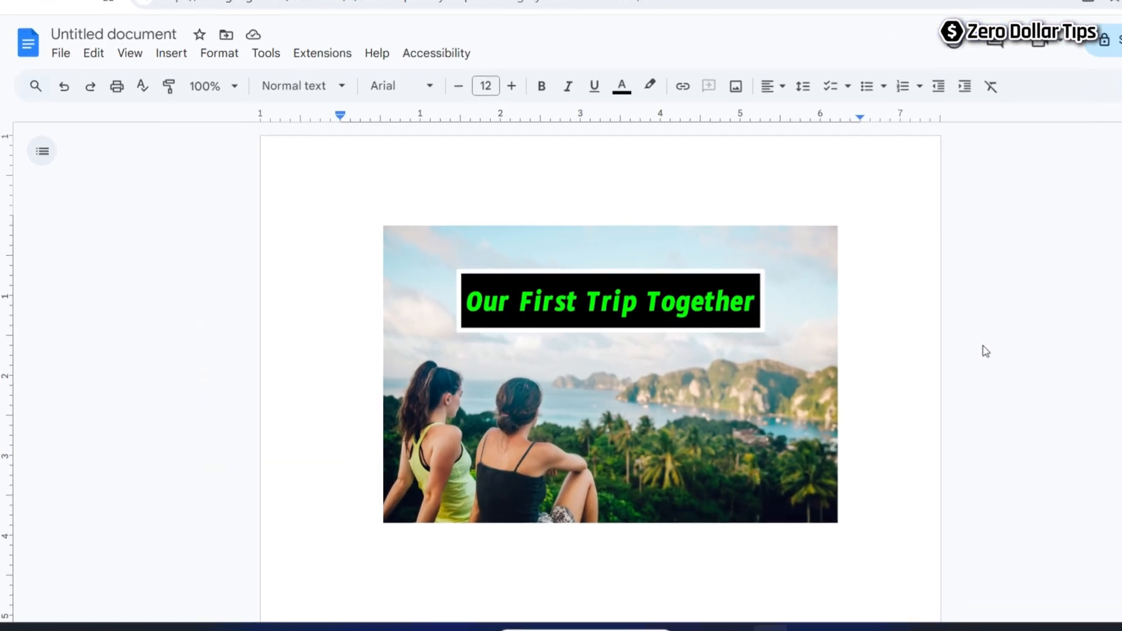